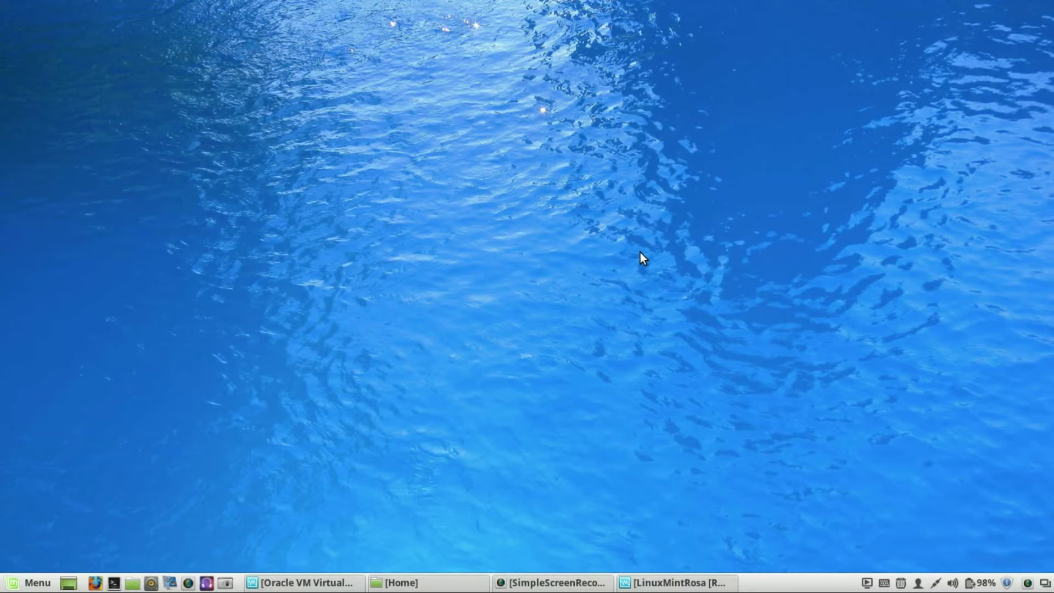
Bring up the running LinuxMintRosa virtual machine and switch its display to full-screen mode
click(346, 585)
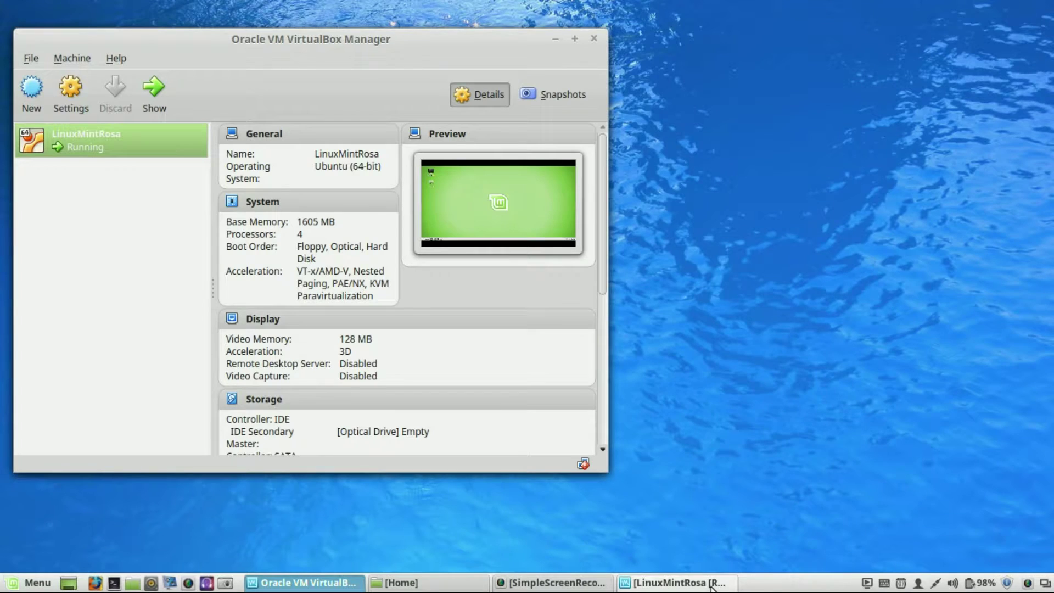
click(731, 588)
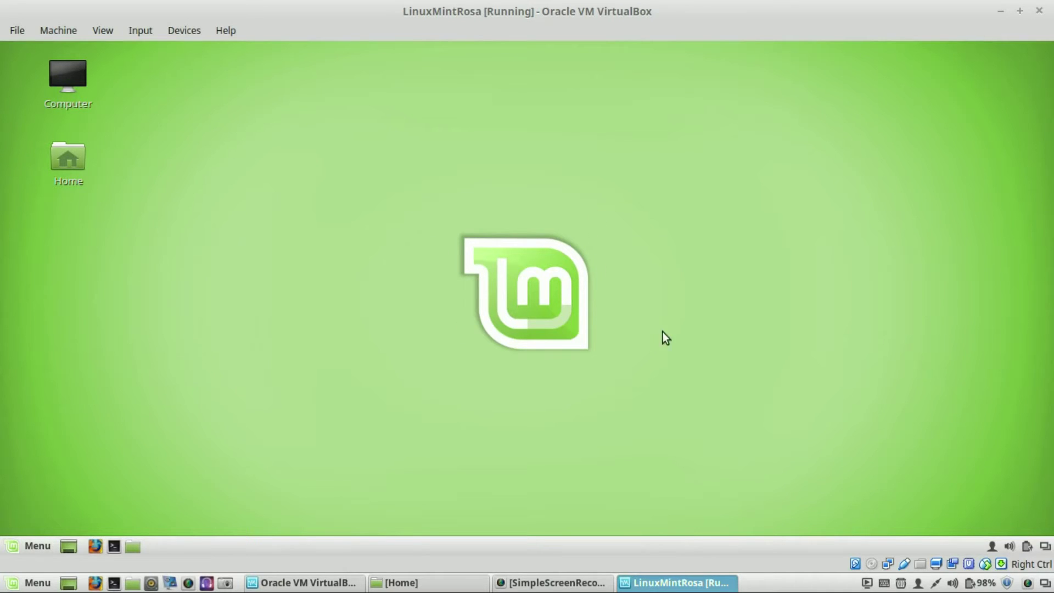
click(100, 30)
click(122, 43)
click(563, 375)
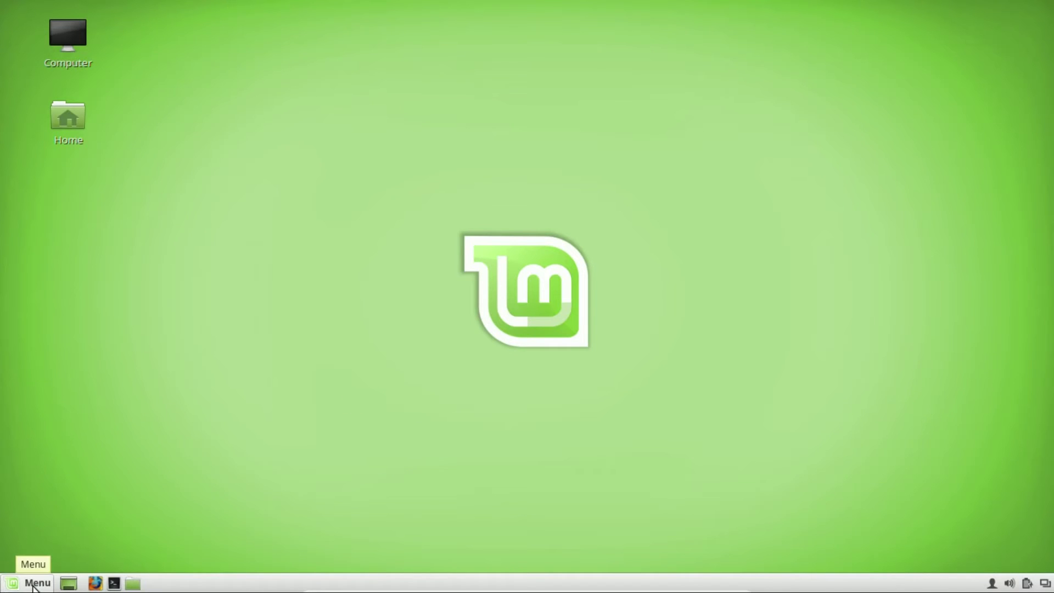
Grab the whole screen with the Screenshot accessory and discard the capture without saving it
click(33, 584)
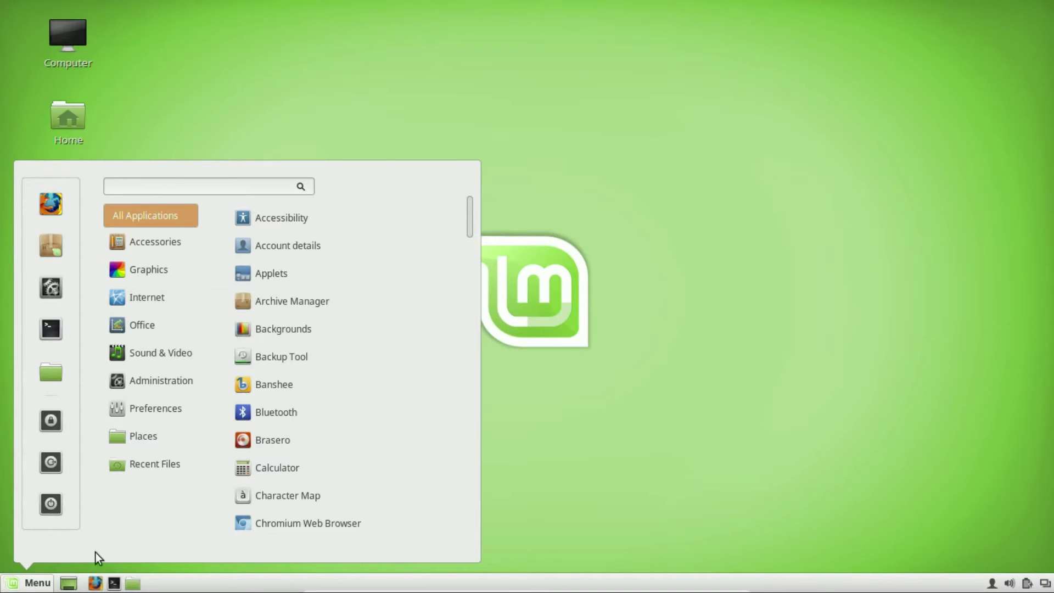
mouse_move(163, 247)
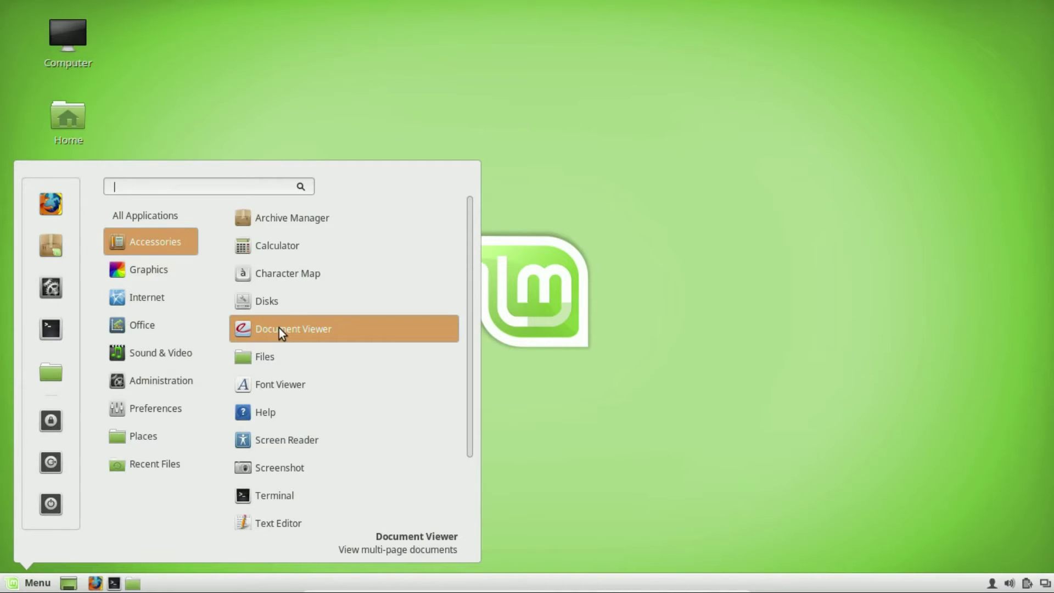
click(319, 468)
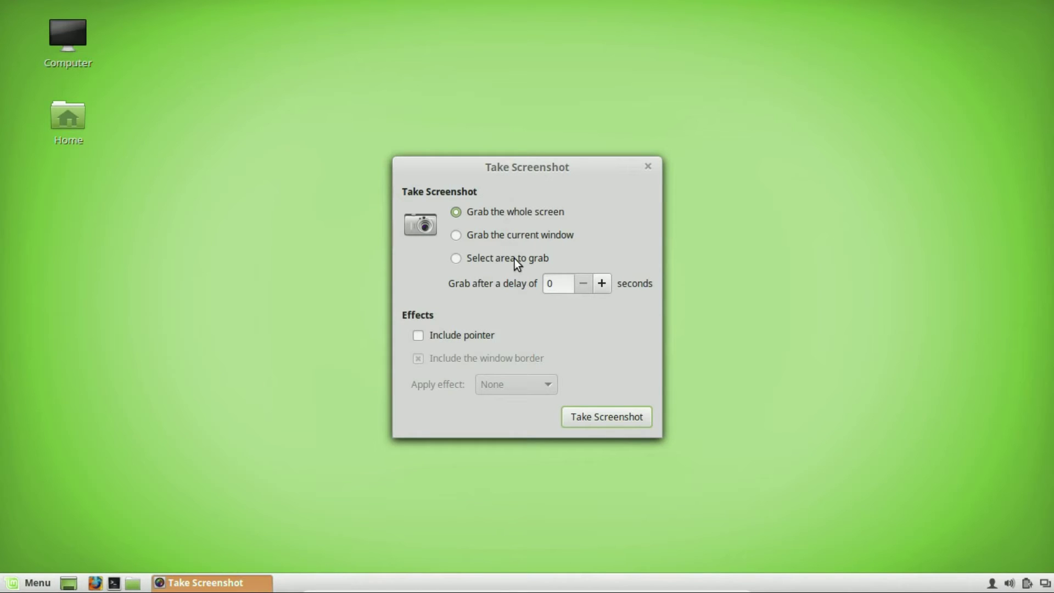
click(607, 421)
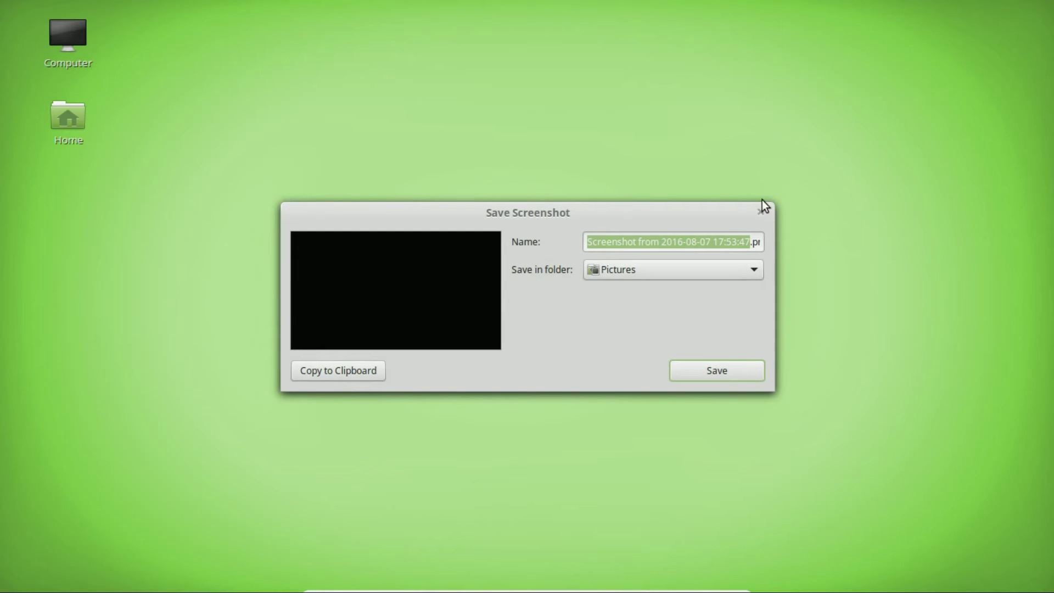
click(761, 215)
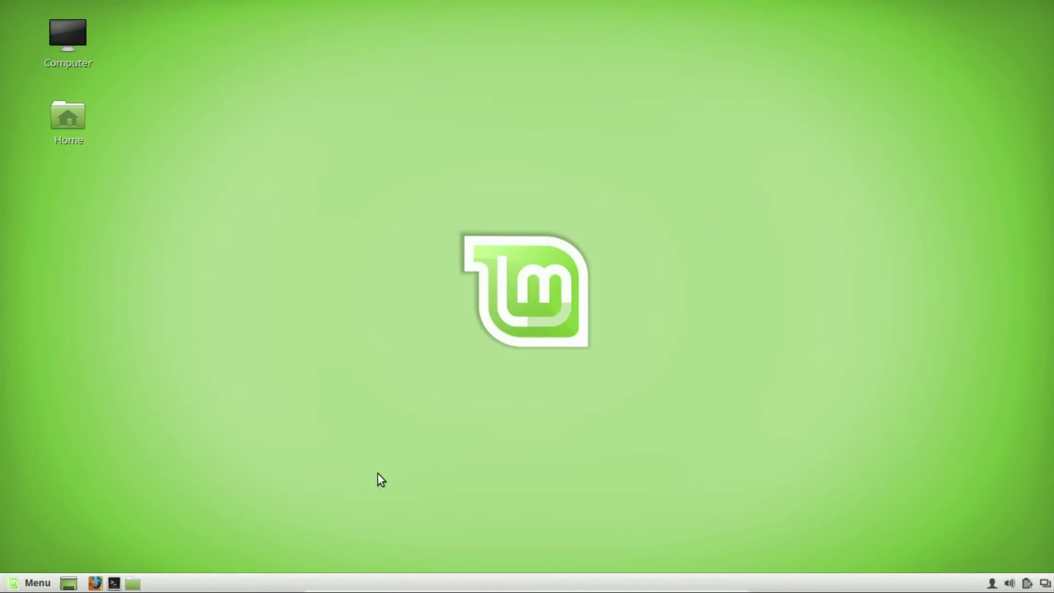
Open the Text Editor from the accessories to view its blank document window and close it
click(18, 587)
mouse_move(150, 251)
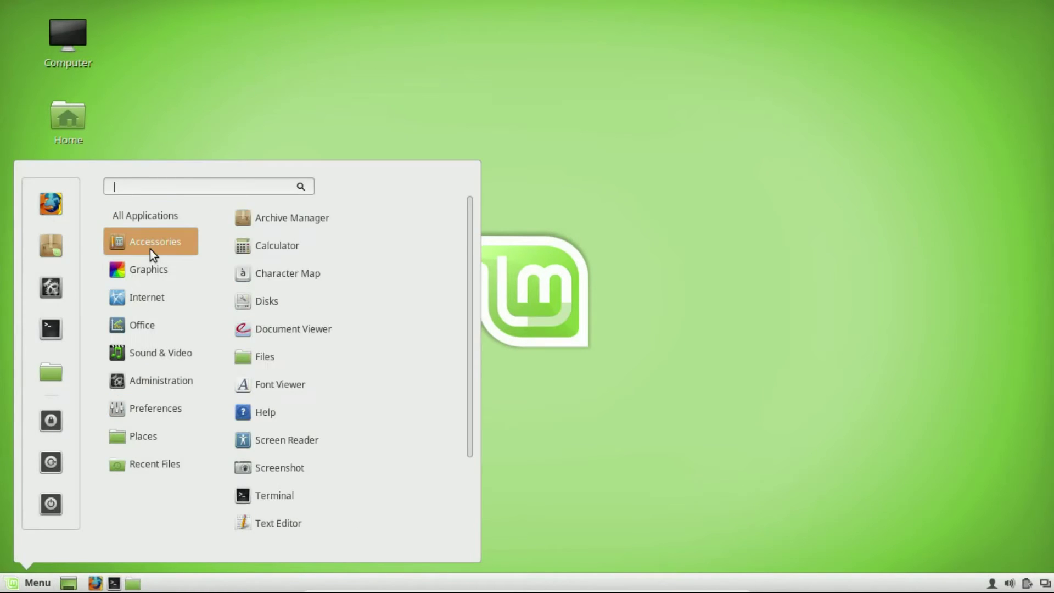
scroll(360, 388, down, 2)
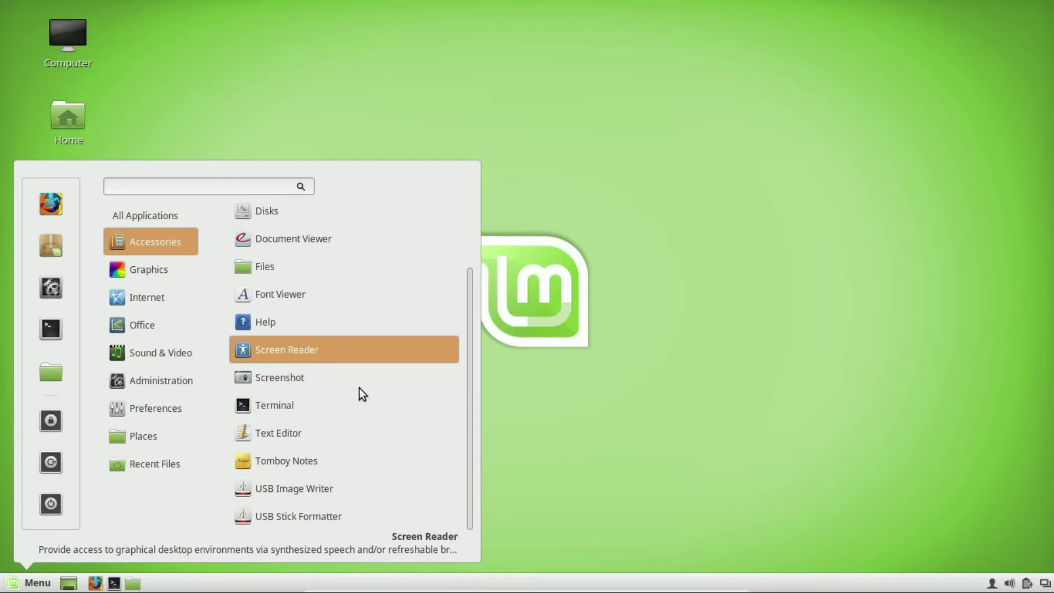
click(330, 431)
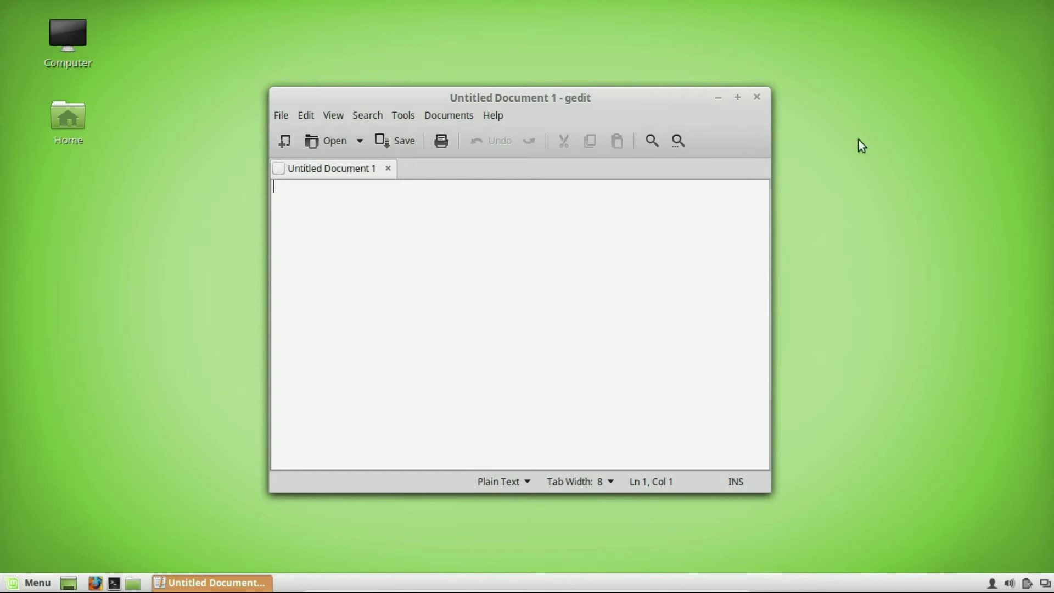
click(757, 98)
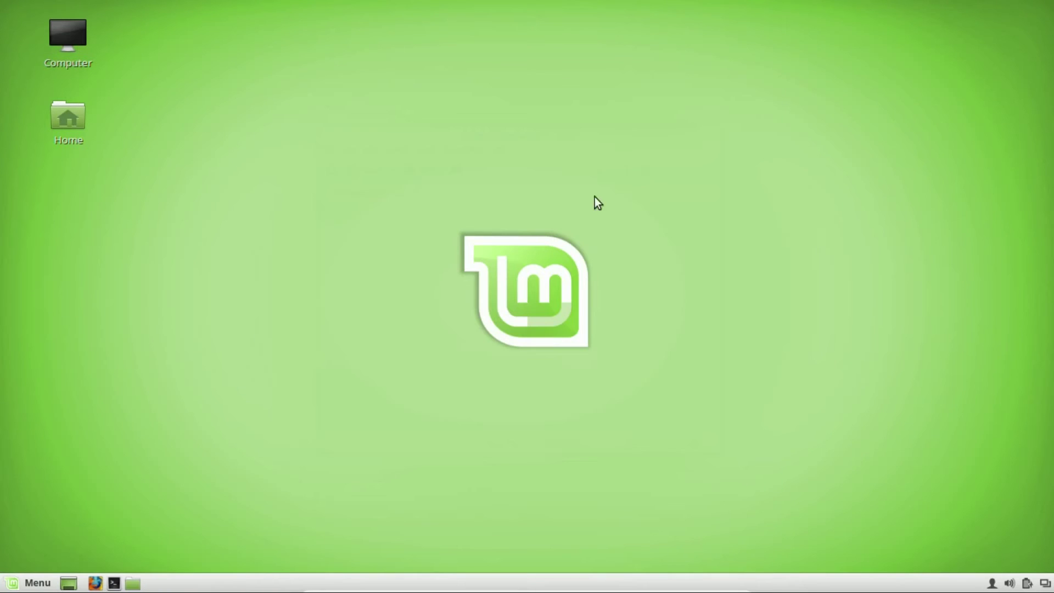
Open the USB Image Writer accessory to view its image and target options, and close it
click(22, 587)
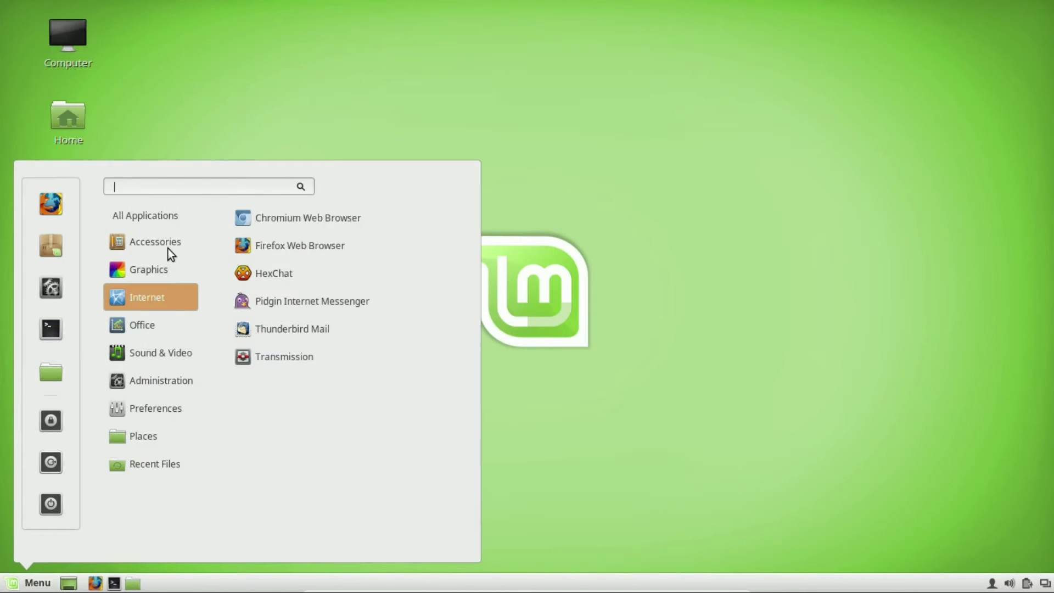
mouse_move(169, 249)
scroll(337, 444, down, 3)
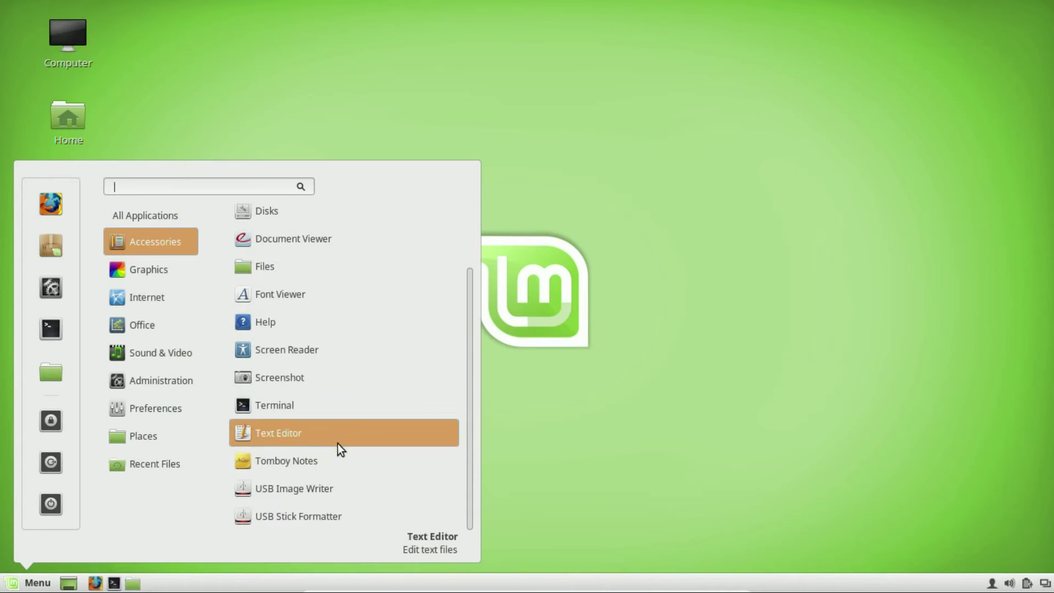
click(321, 489)
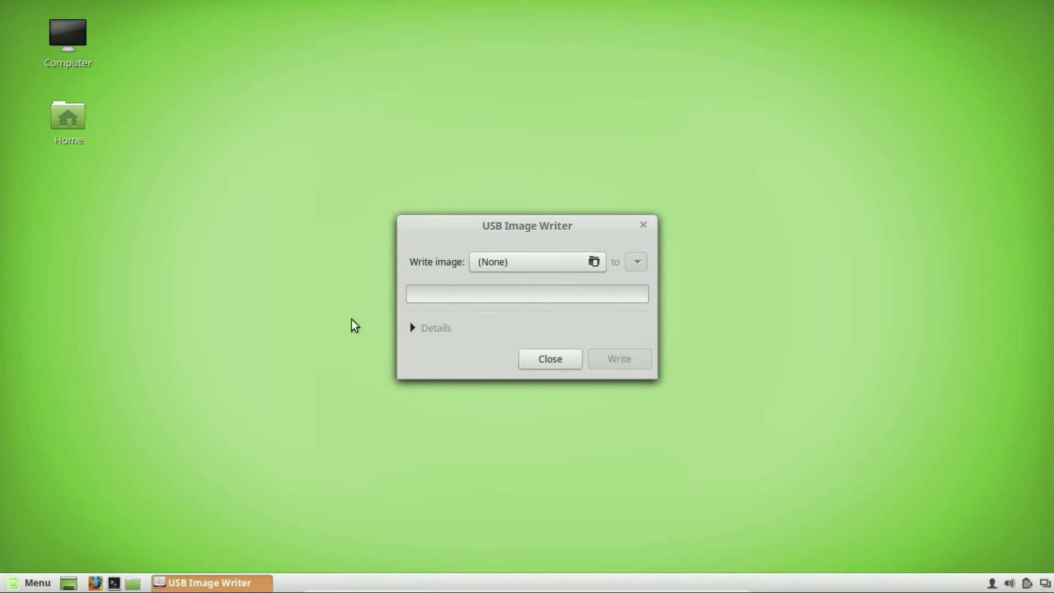
click(540, 363)
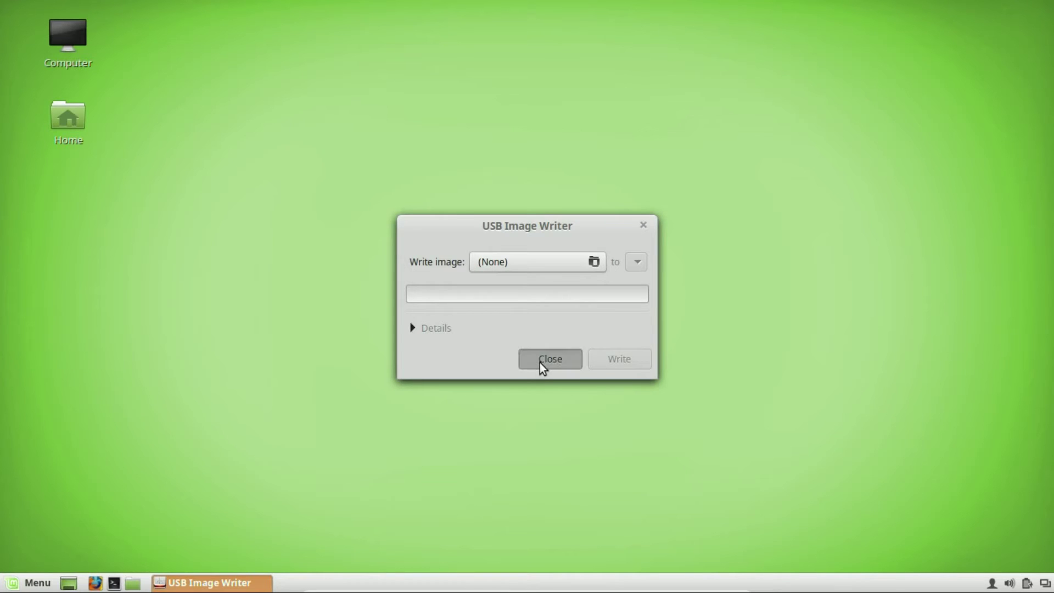
Open the USB Stick Formatter, inspect the file system formats it offers, and close it without formatting anything
click(45, 589)
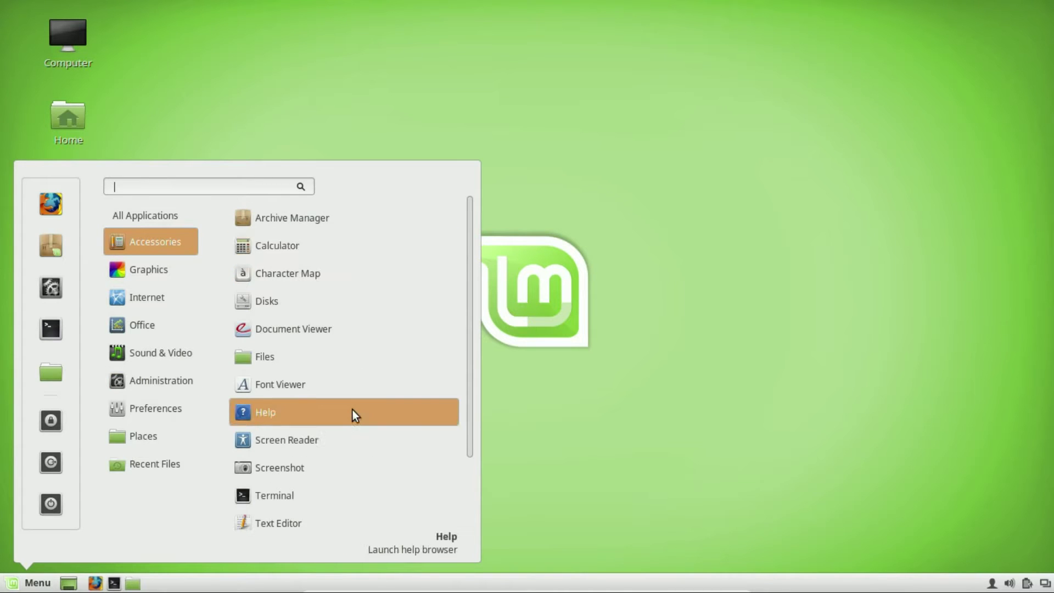
scroll(352, 410, down, 3)
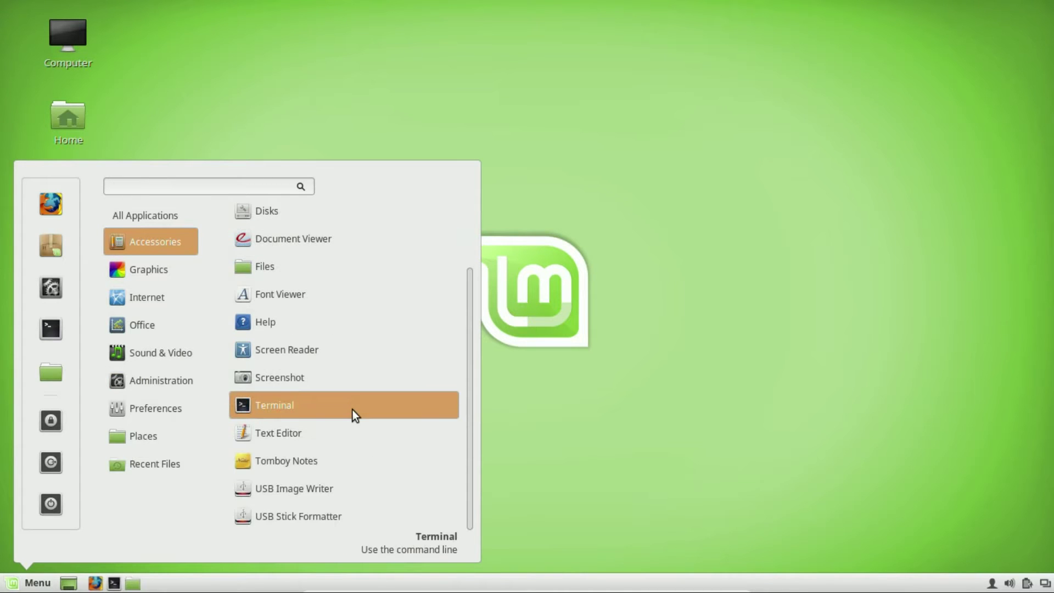
click(326, 521)
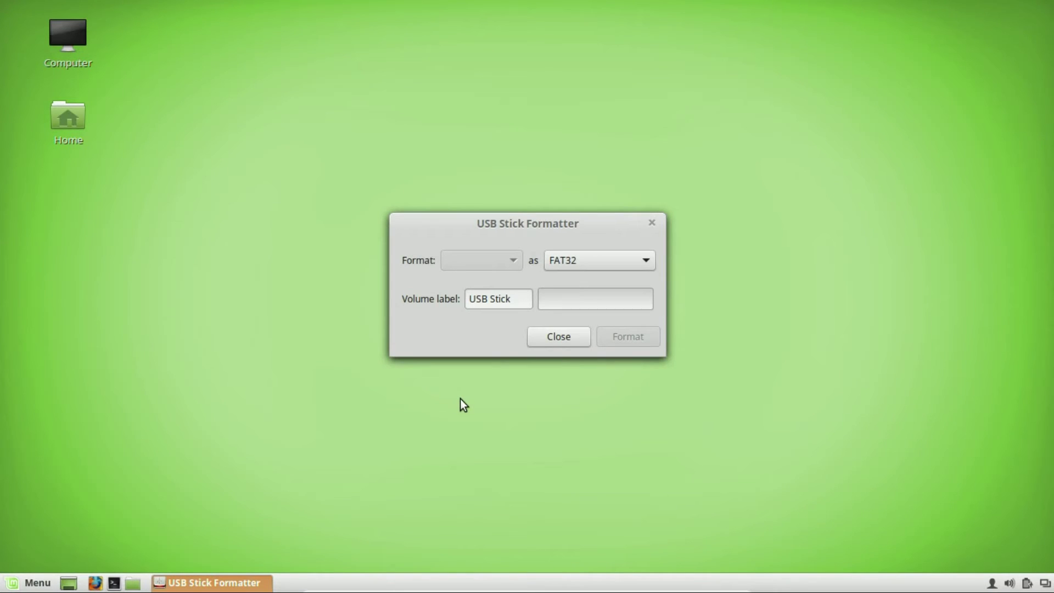
click(619, 262)
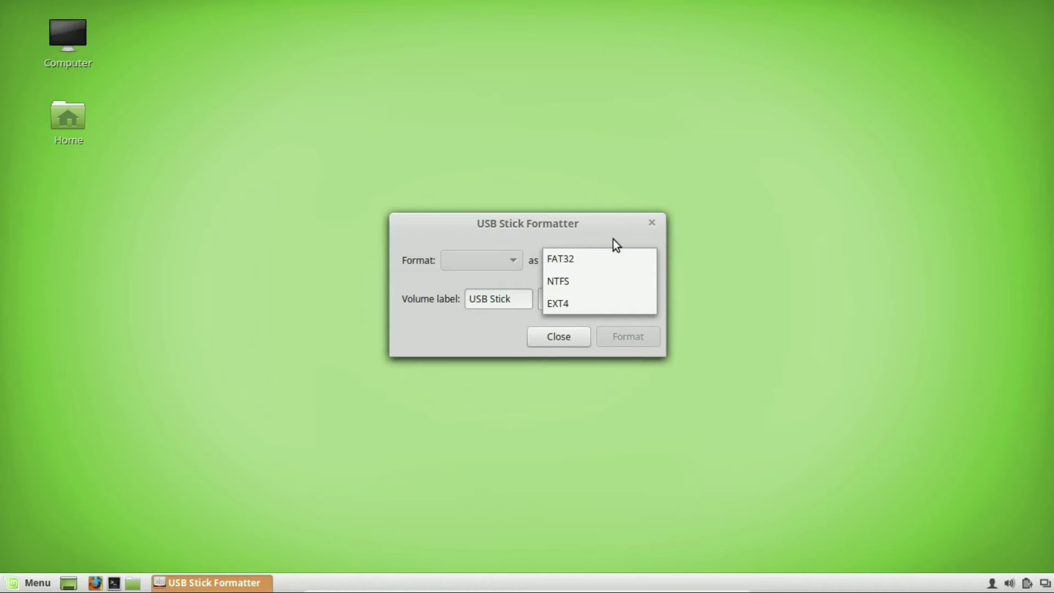
click(614, 240)
click(580, 261)
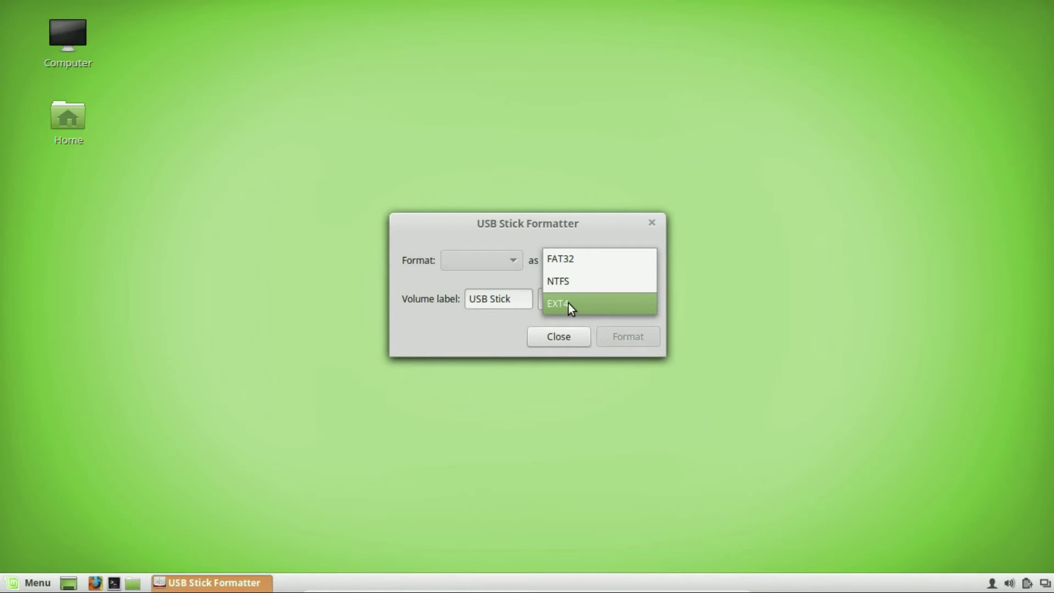
click(605, 235)
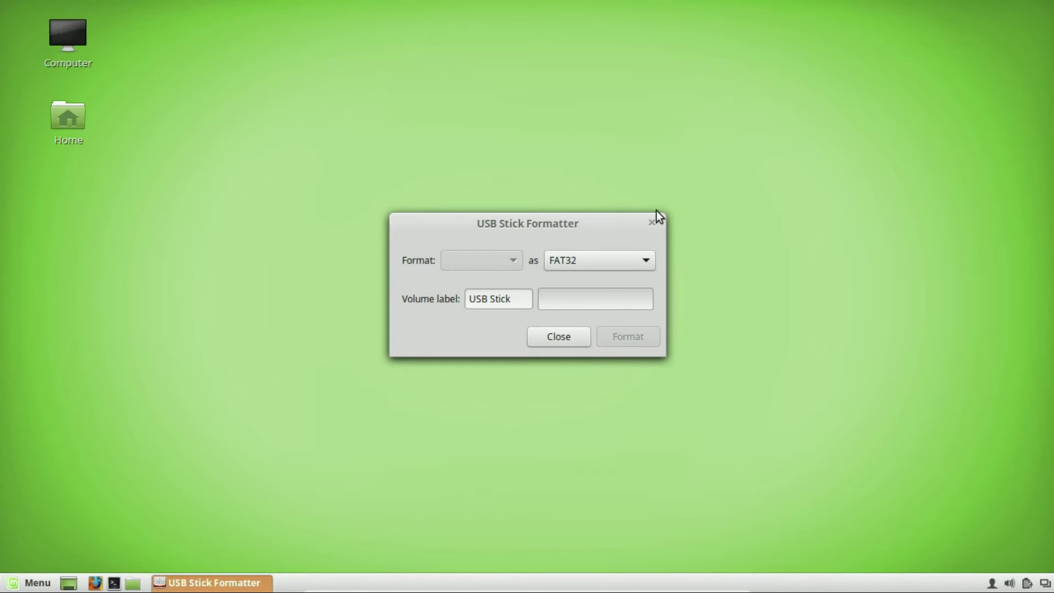
click(652, 222)
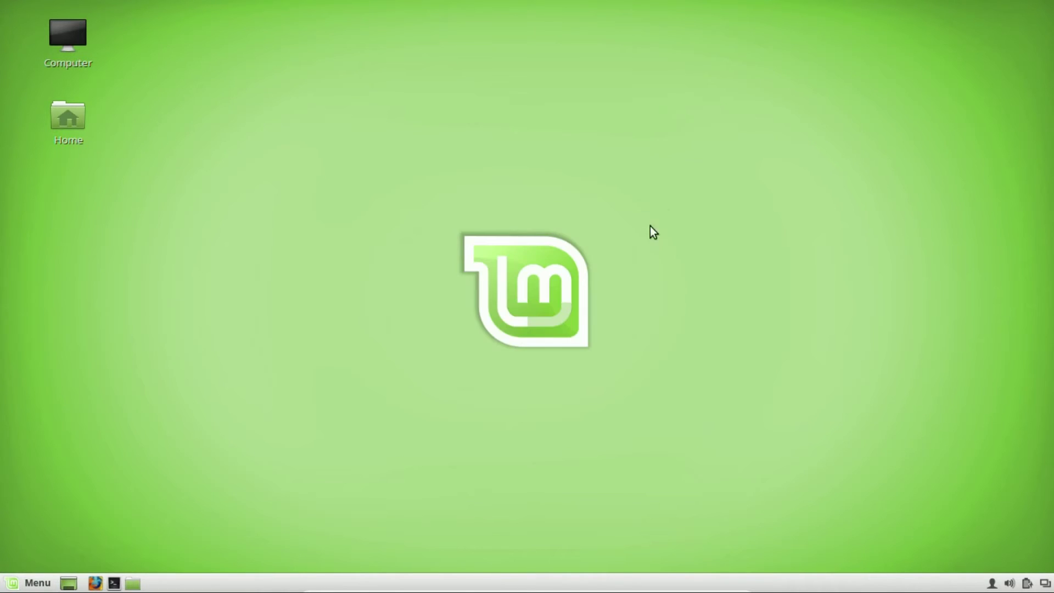
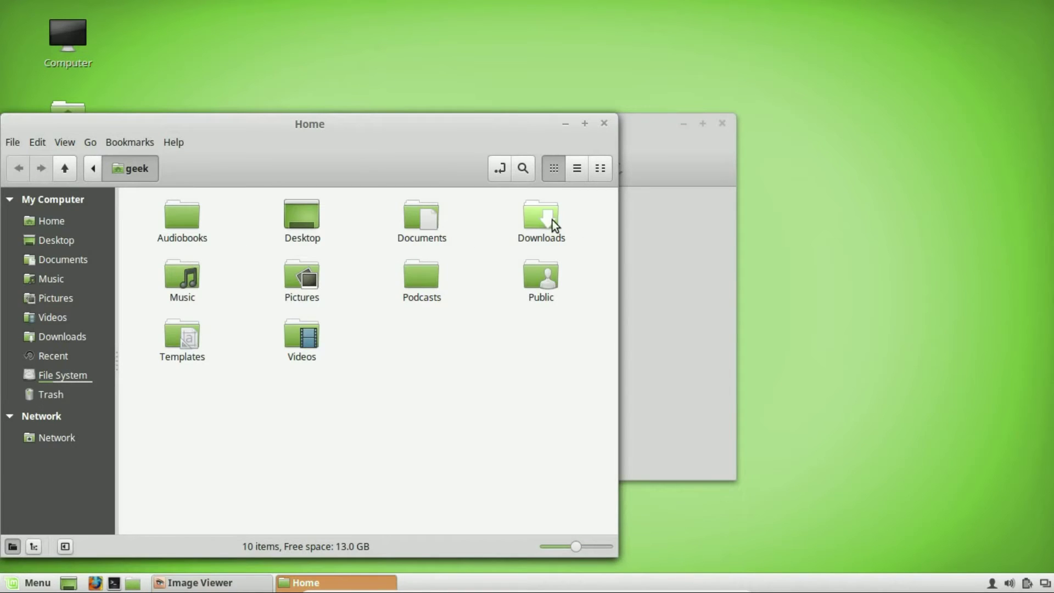
View rubber-duck-1401225_640.jpg from the Downloads folder in Image Viewer and close the viewer
double_click(553, 219)
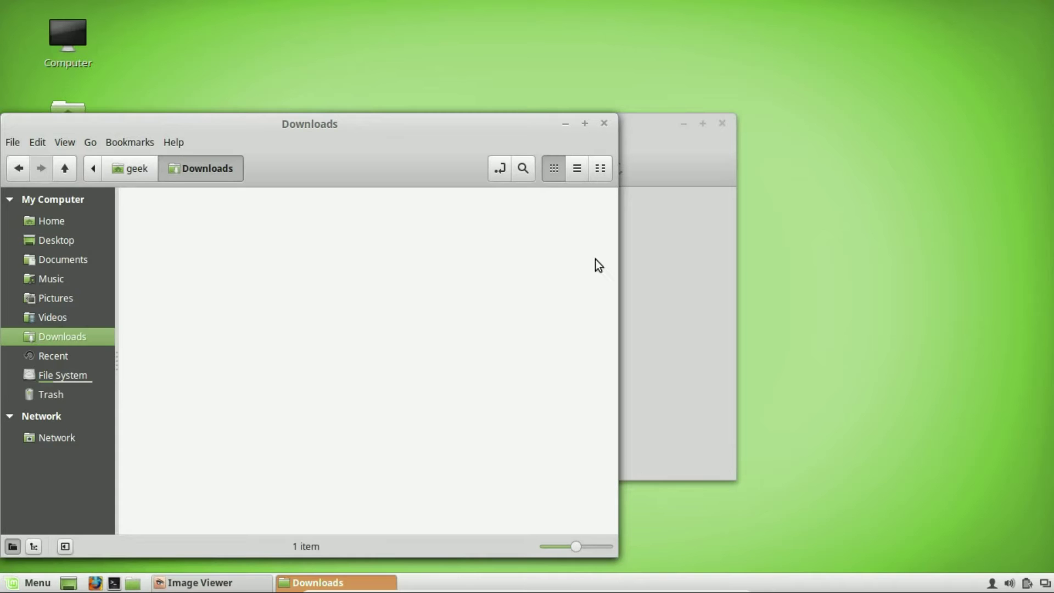
double_click(197, 206)
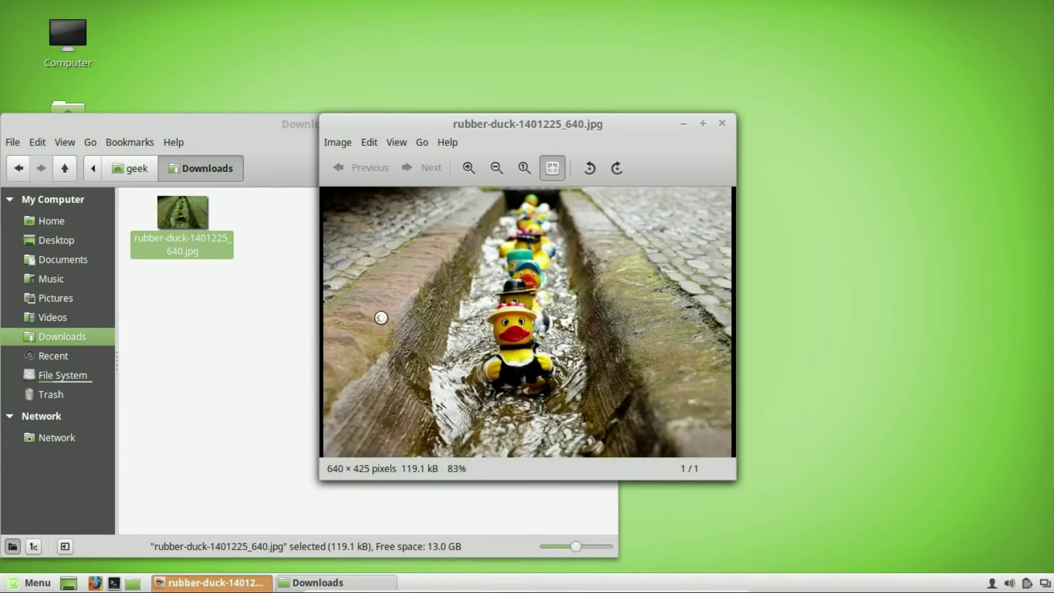
drag(567, 123, 747, 174)
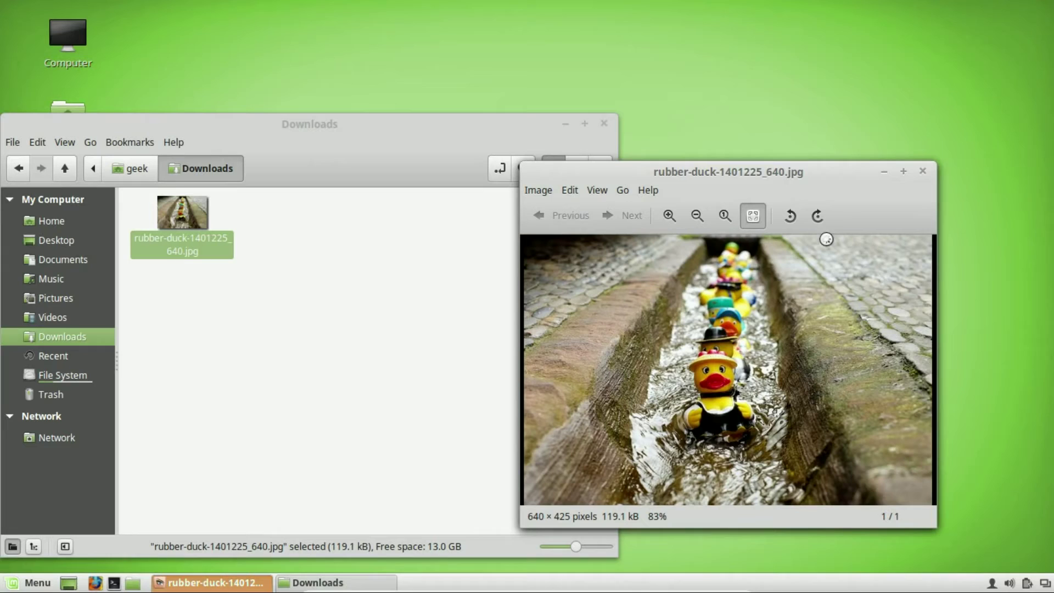
click(923, 172)
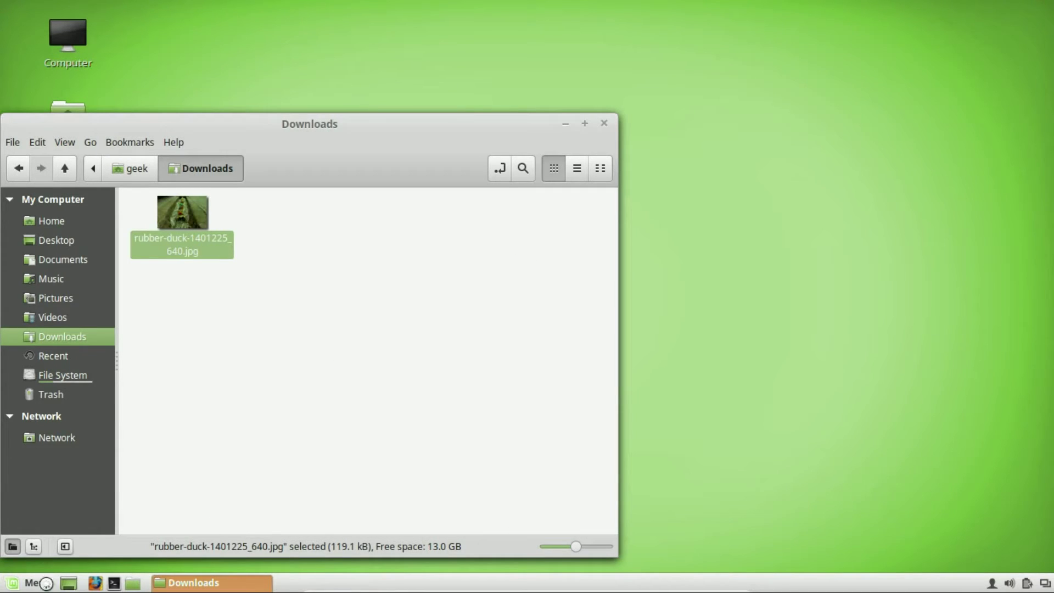
Launch gThumb, open rubber-duck-1401225_640.jpg from Downloads in it, and look through the available image editing tools
click(12, 582)
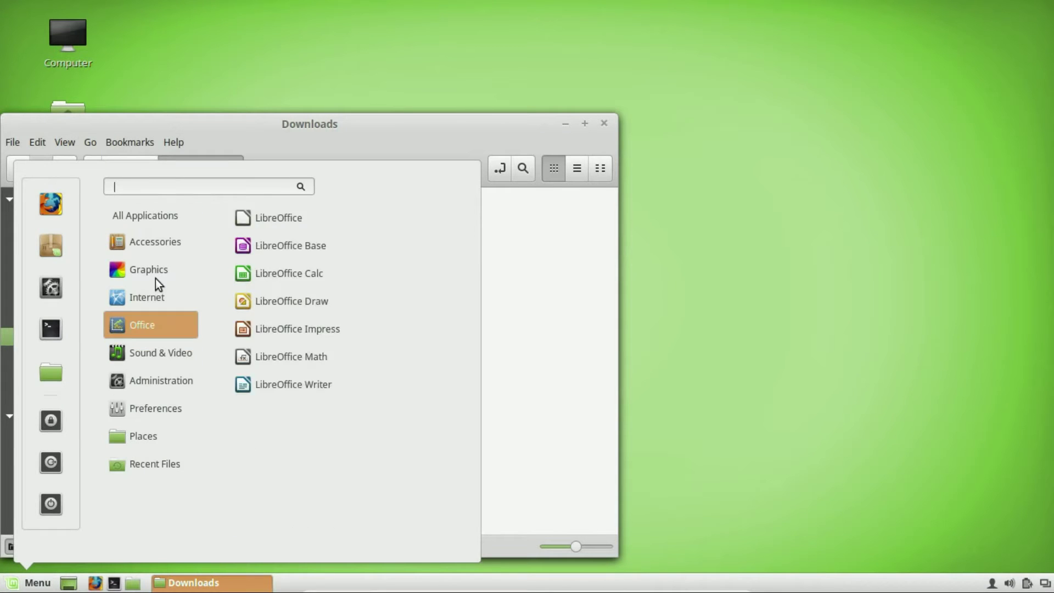
mouse_move(154, 268)
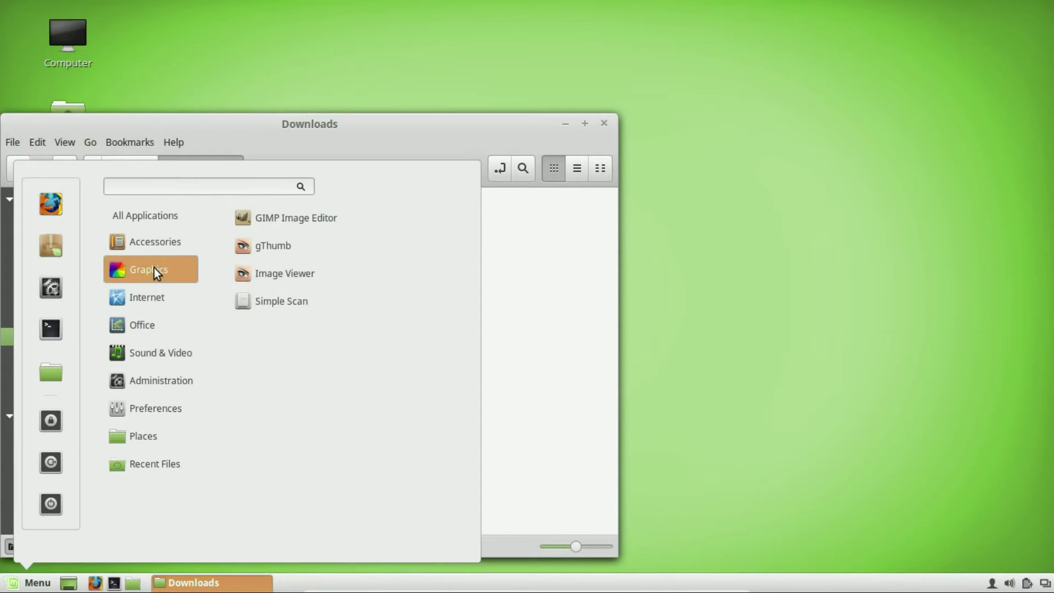
click(304, 246)
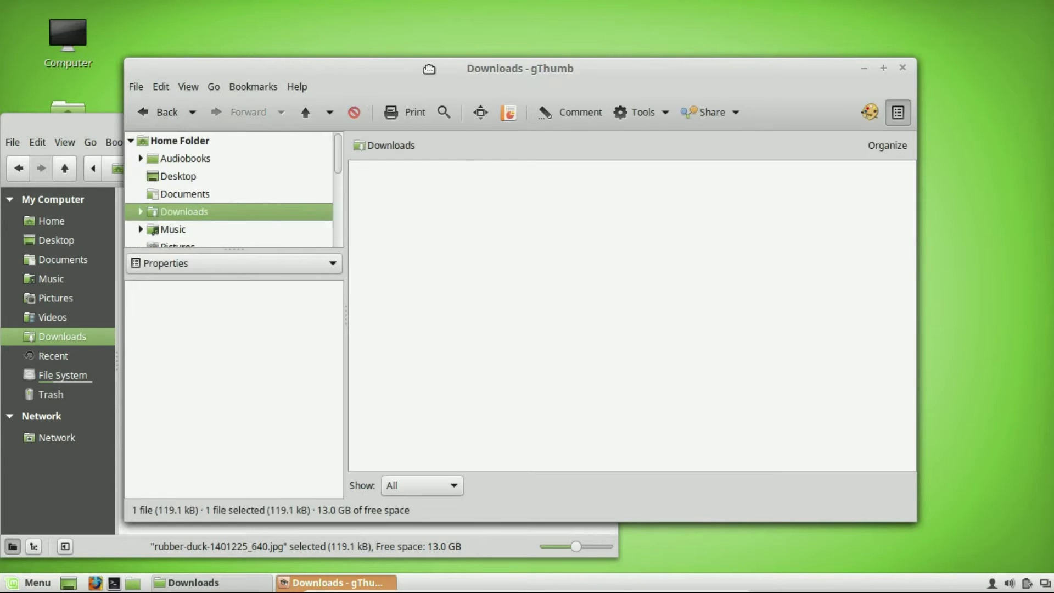
drag(324, 68, 431, 68)
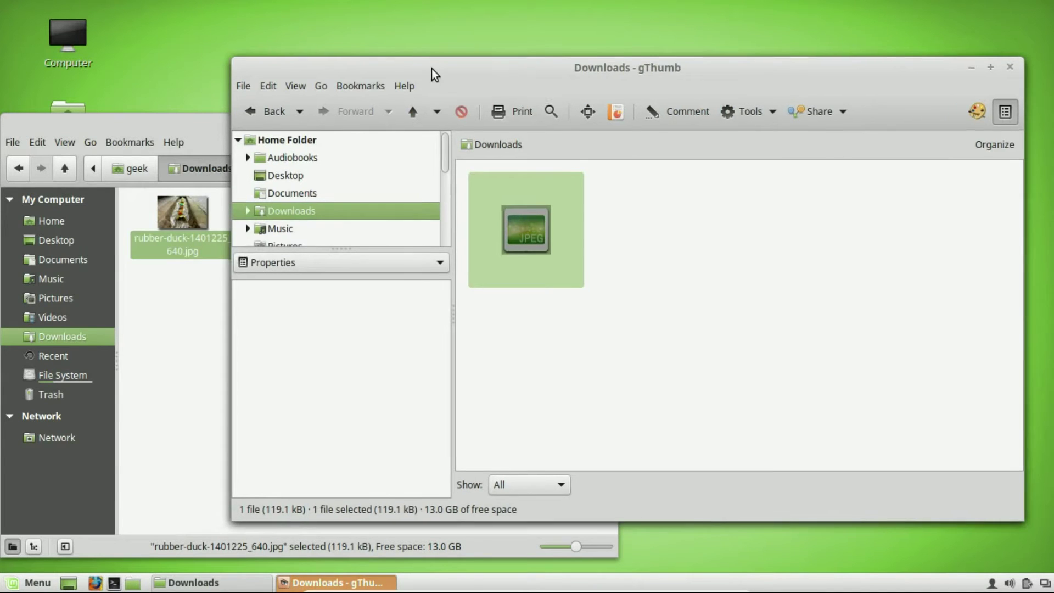
click(505, 274)
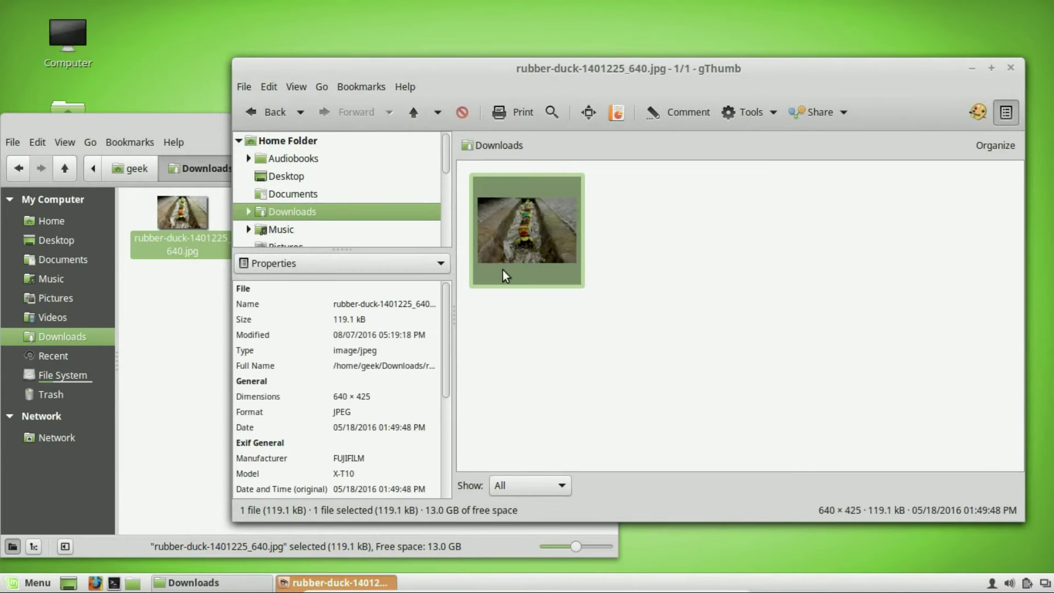
double_click(534, 236)
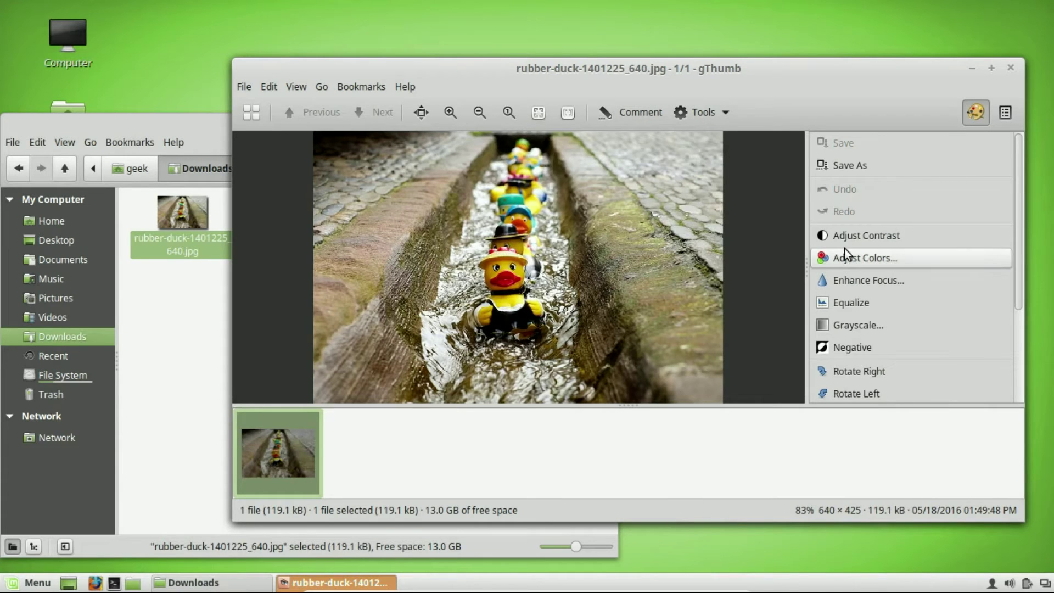
scroll(926, 328, down, 5)
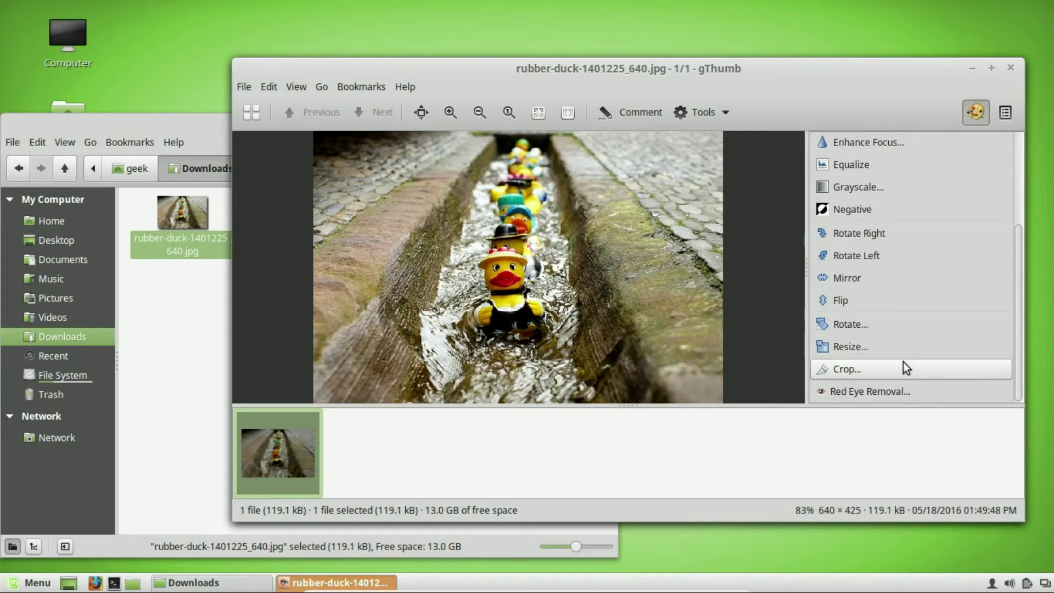
Close gThumb after reviewing its editing tools, and minimize the Downloads folder window
scroll(904, 362, up, 5)
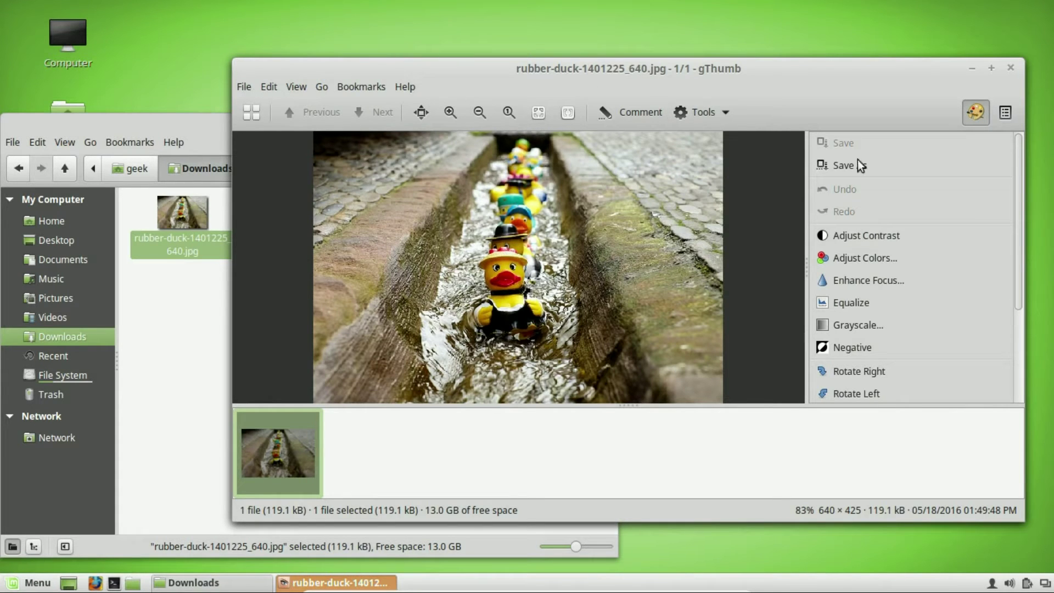
click(1011, 70)
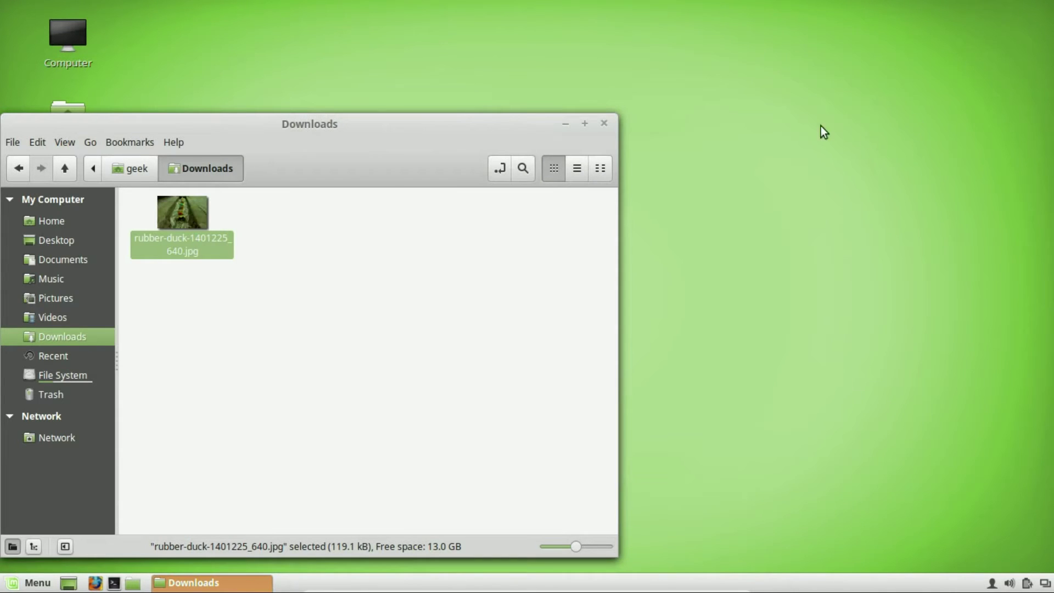
click(565, 124)
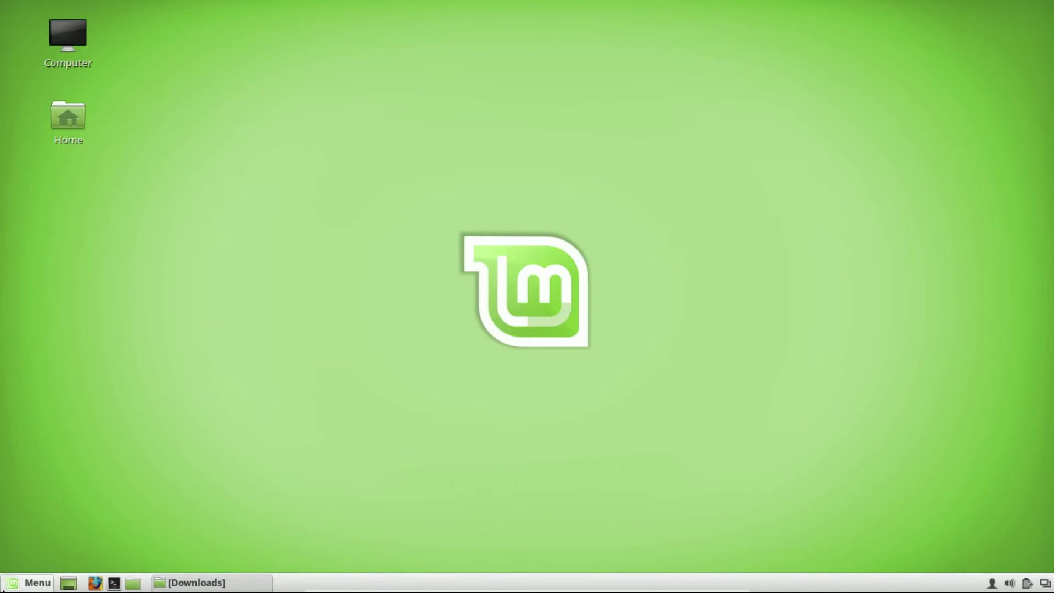
Open Simple Scan from the graphics applications, view its scan mode options, and close it without scanning
click(15, 588)
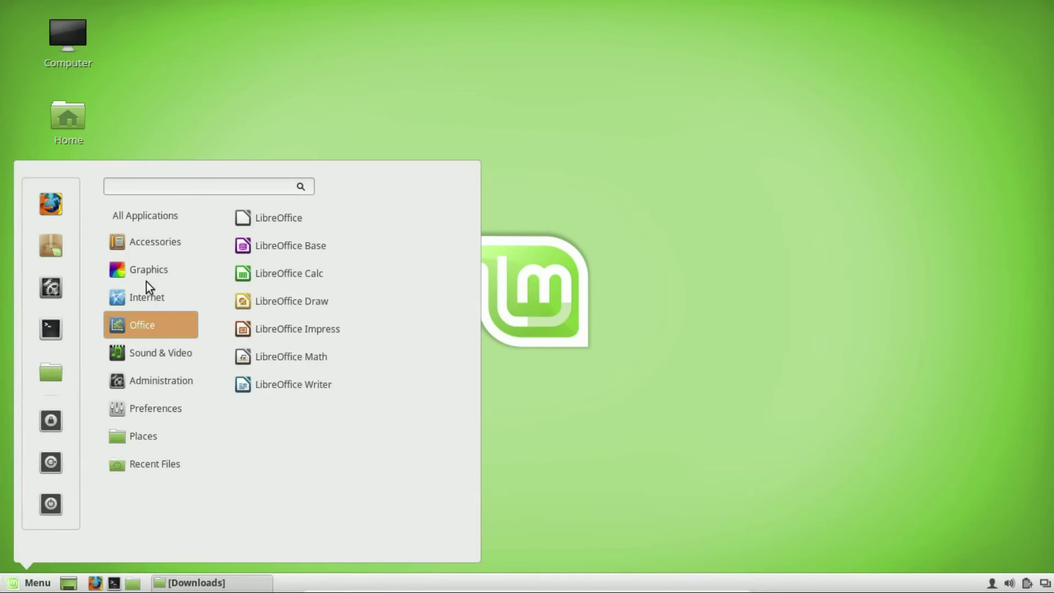
mouse_move(148, 269)
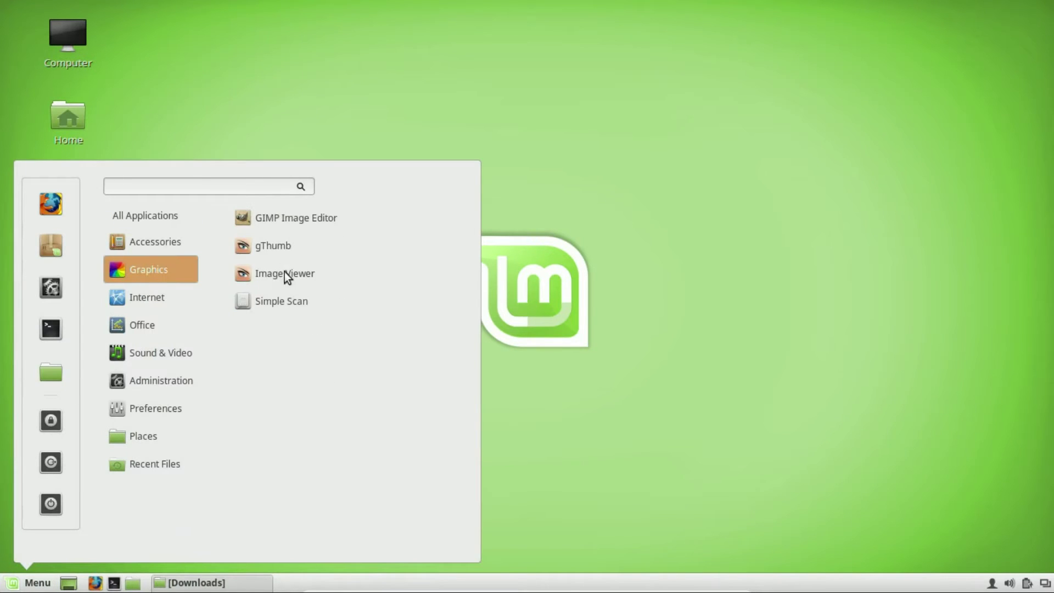
click(292, 300)
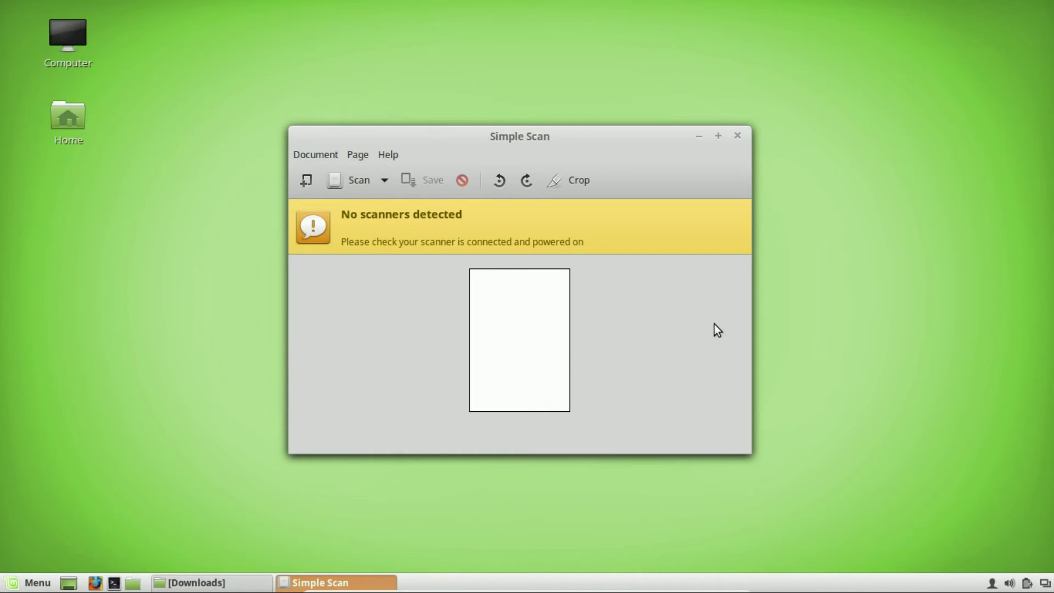
click(384, 181)
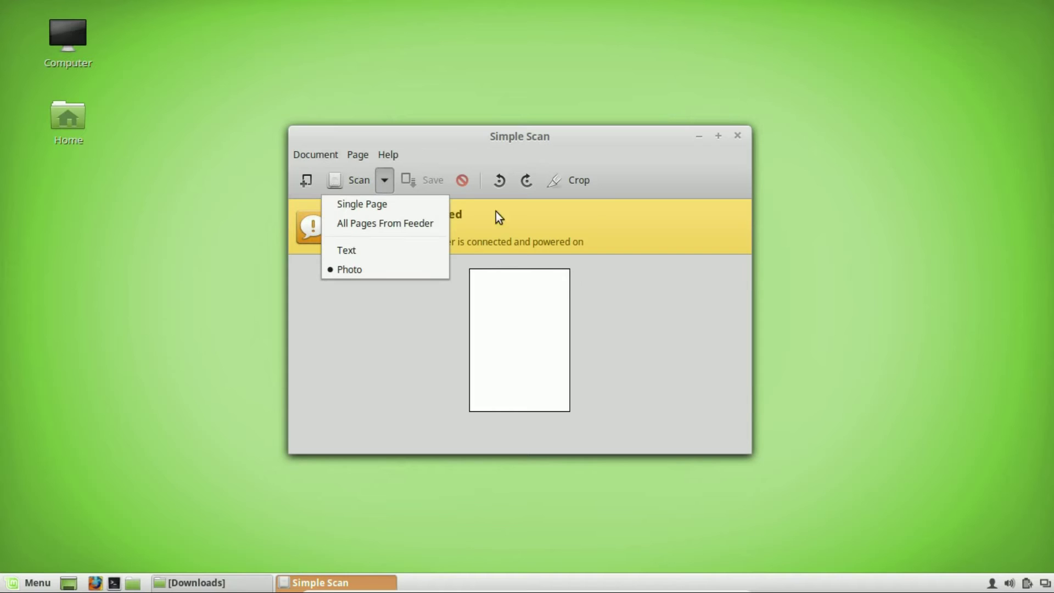
click(683, 362)
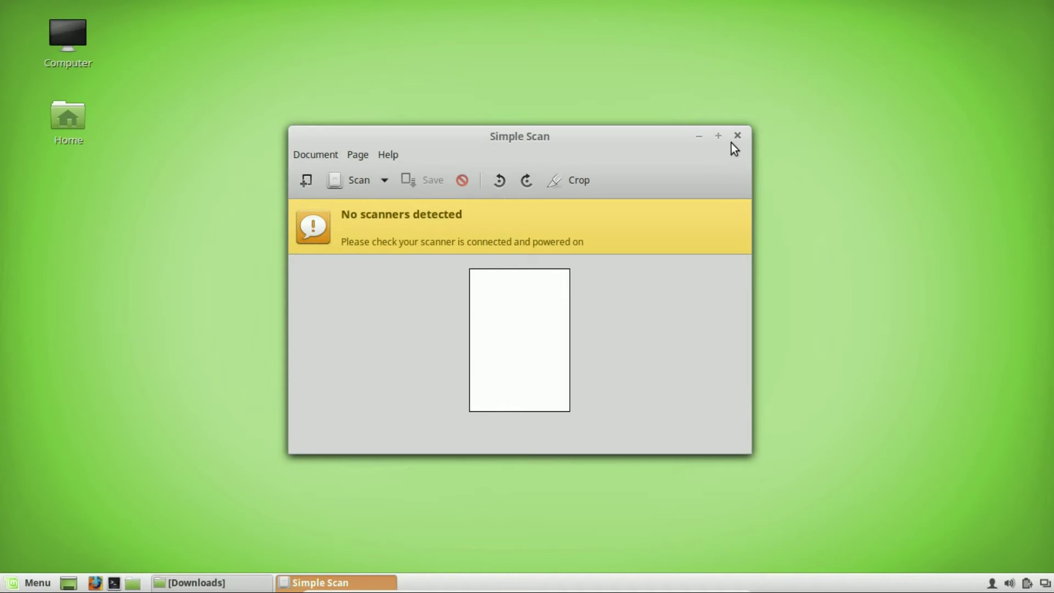
click(731, 143)
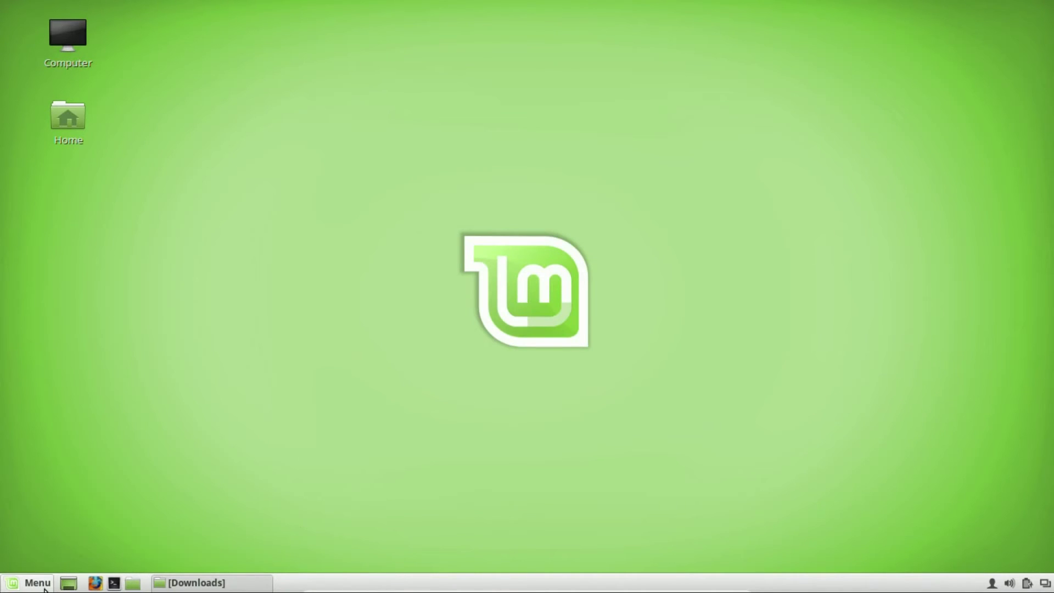
Open Pidgin Internet Messenger, inspect the protocols offered for a new account, and close it without adding an account
click(45, 589)
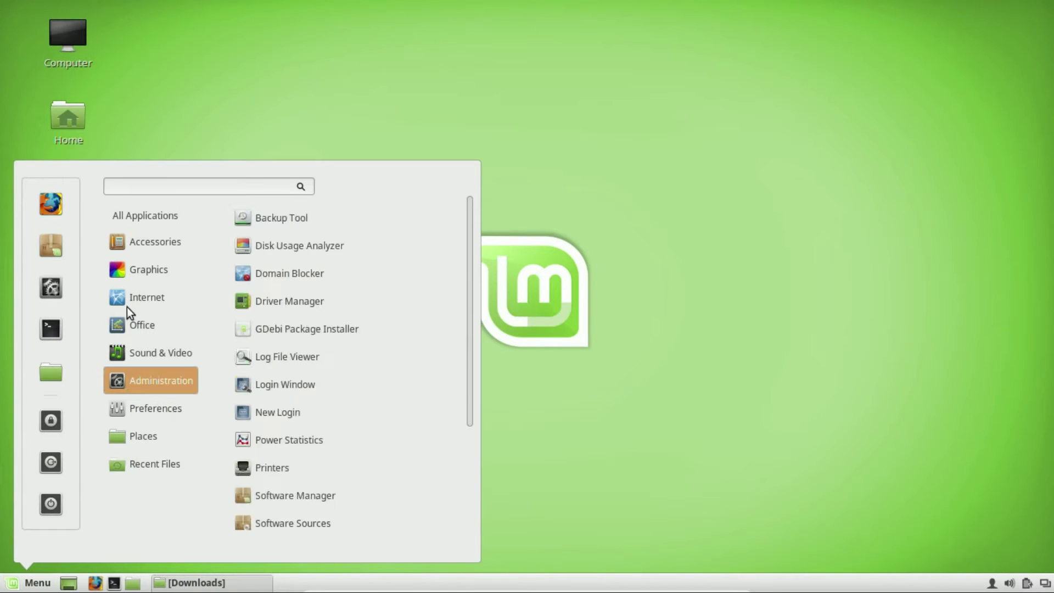
mouse_move(132, 296)
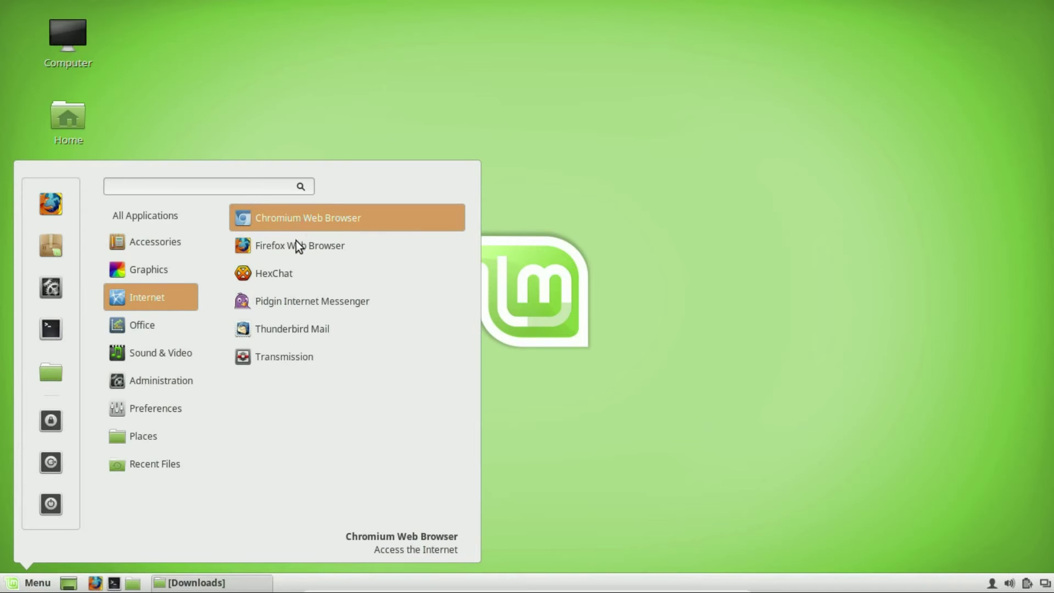
click(294, 307)
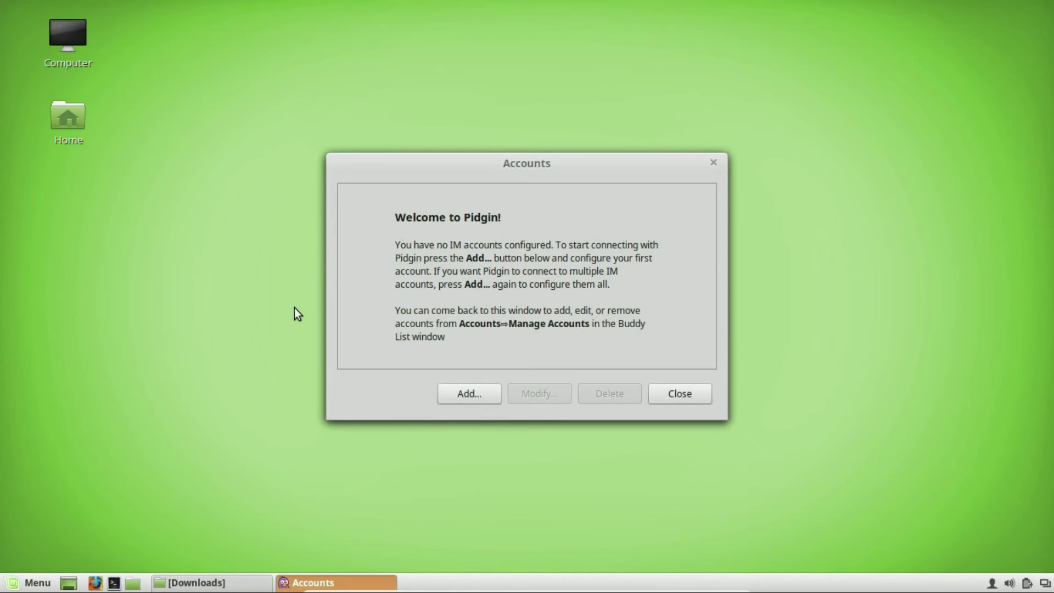
click(454, 402)
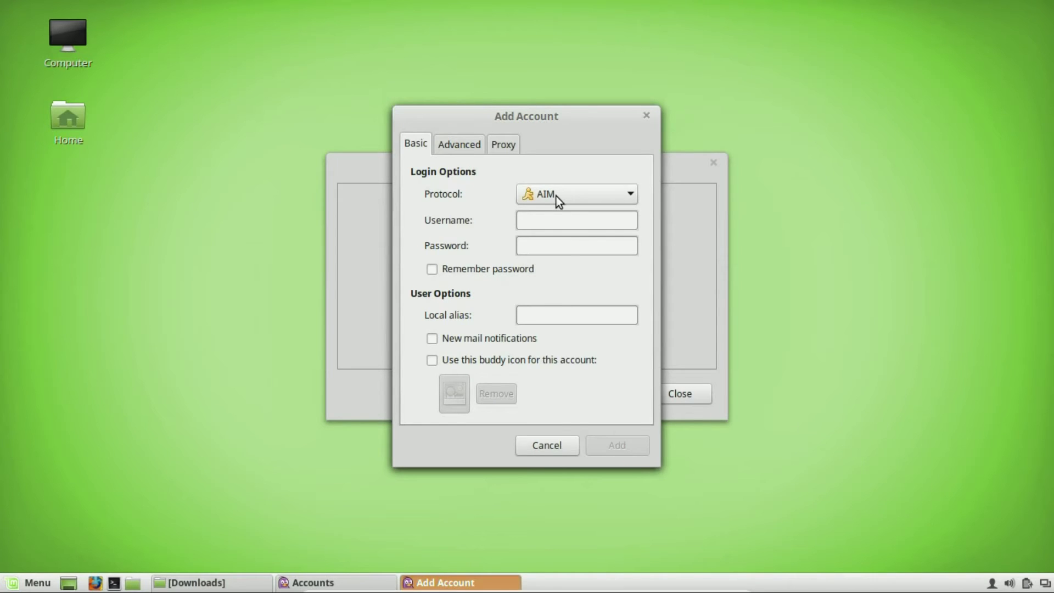
click(556, 196)
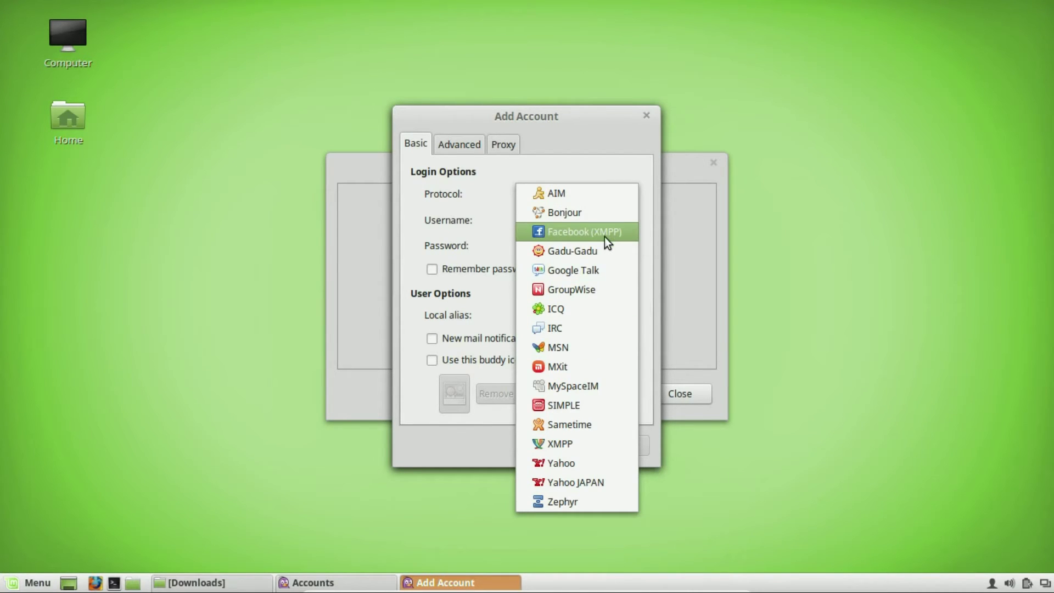
click(680, 291)
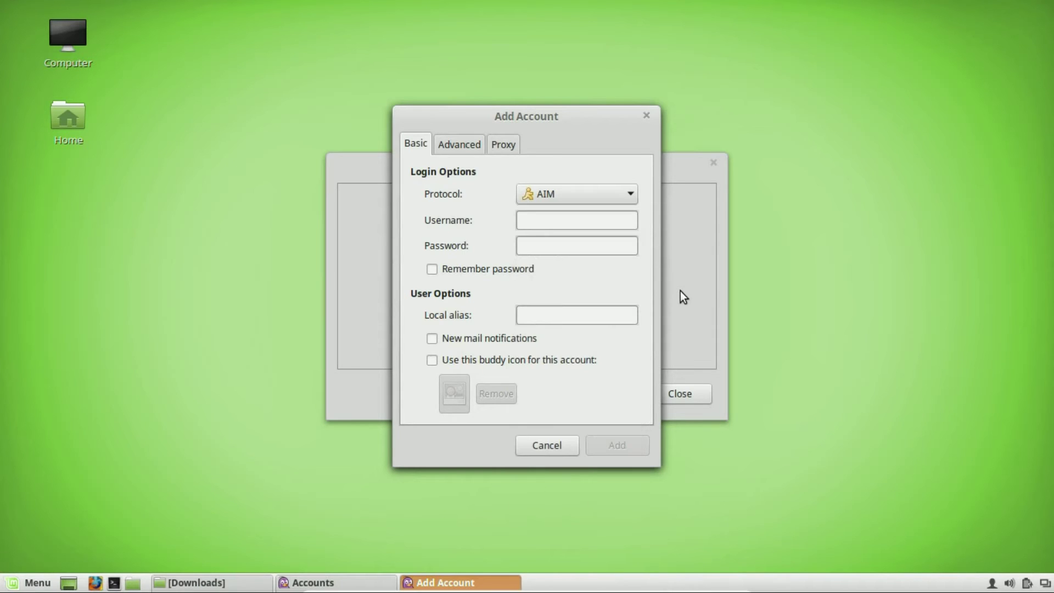
click(604, 196)
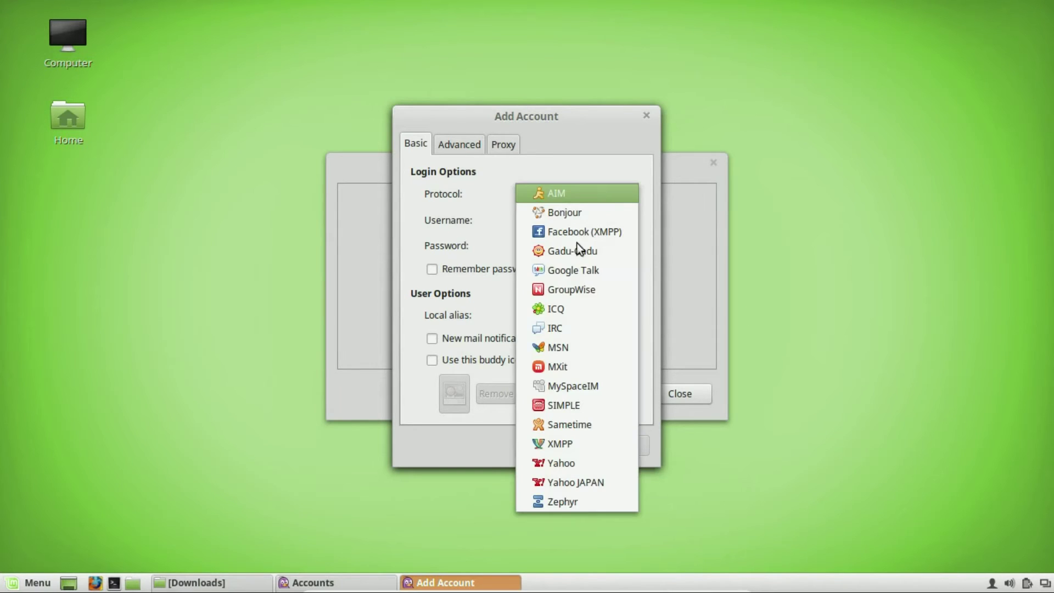
click(696, 302)
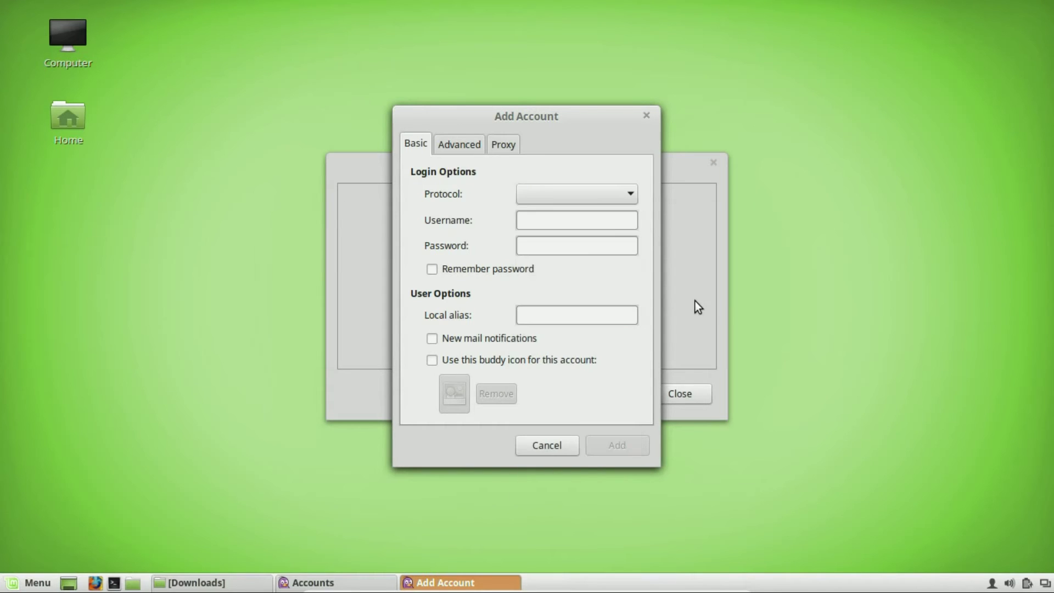
click(646, 117)
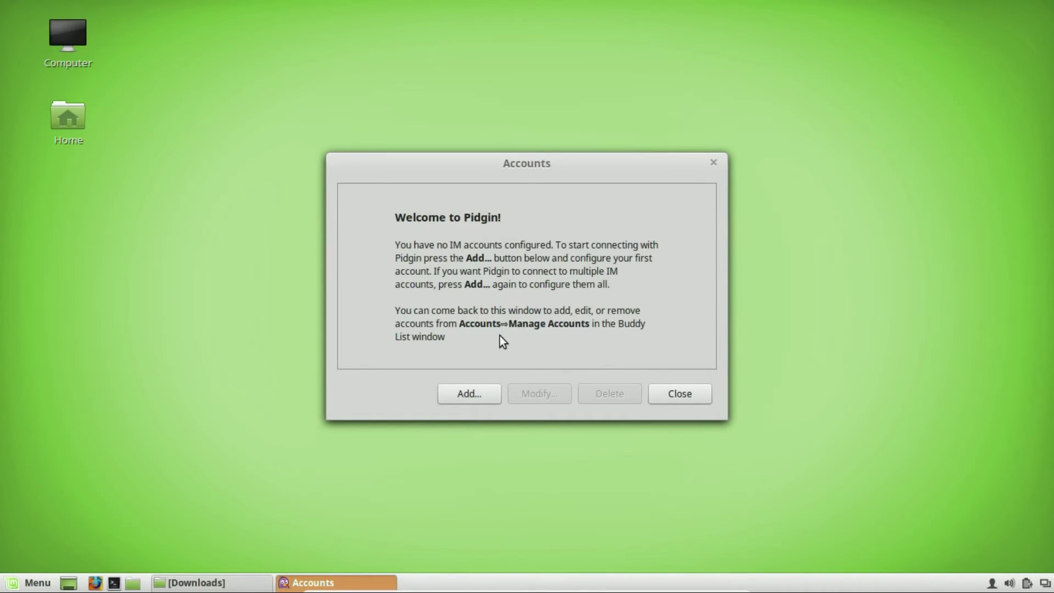
click(716, 167)
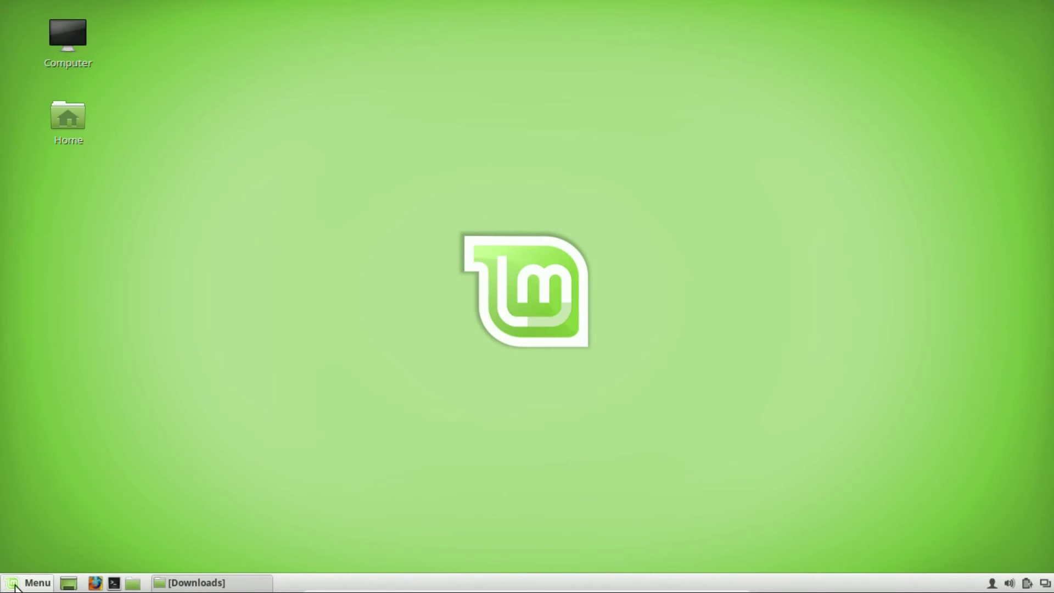
Open the Transmission torrent client, look through its torrent and file commands, and close it
click(32, 583)
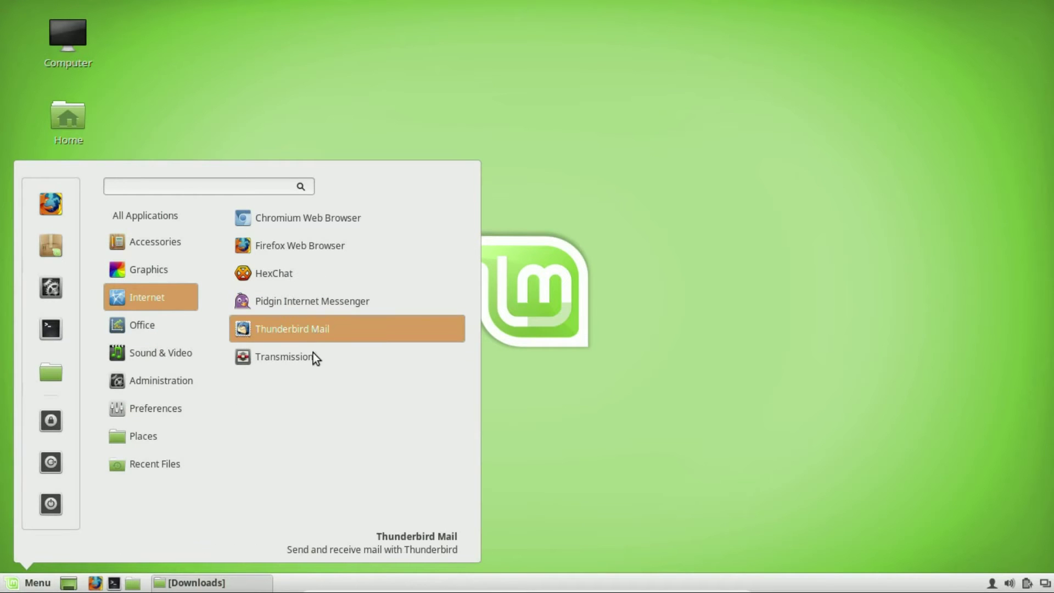
click(313, 356)
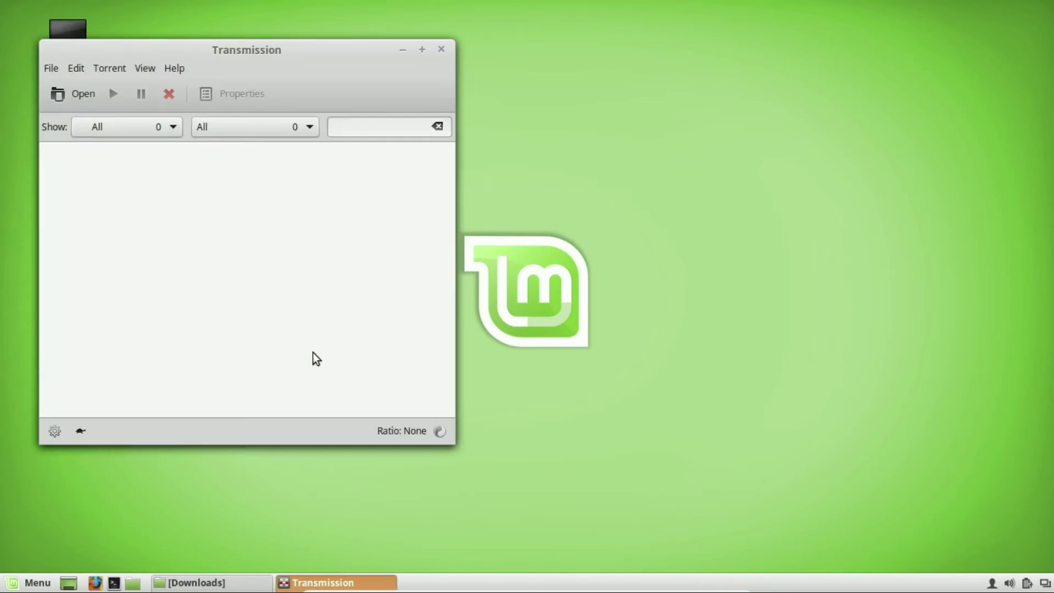
click(127, 70)
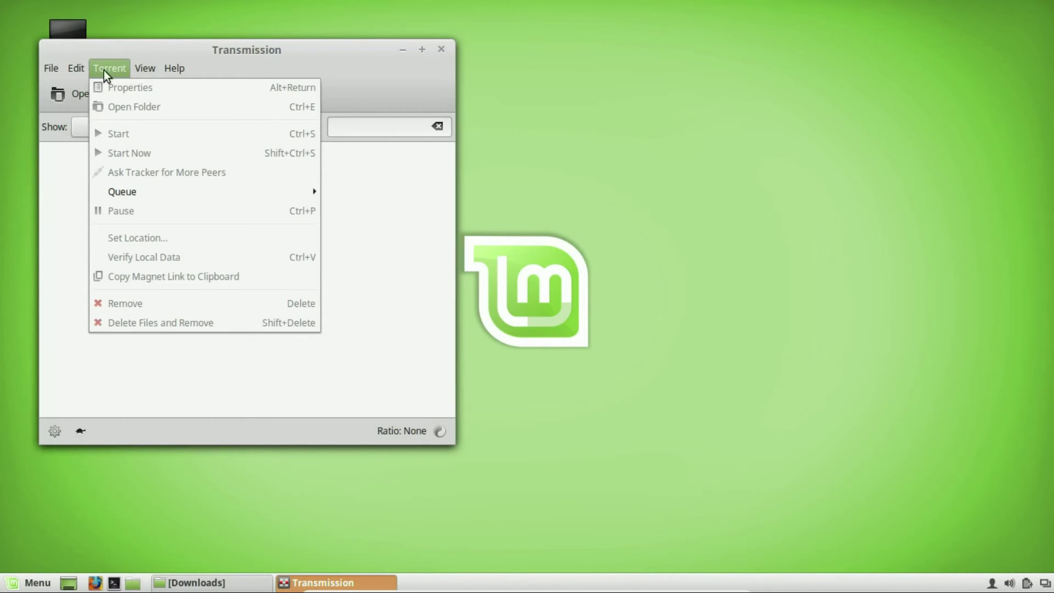
click(54, 67)
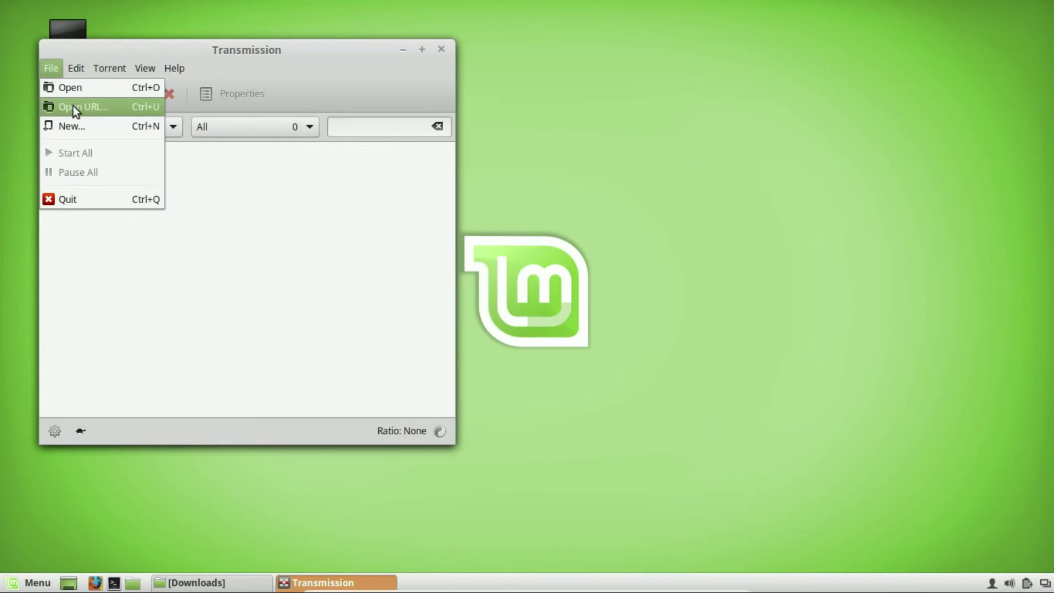
click(377, 302)
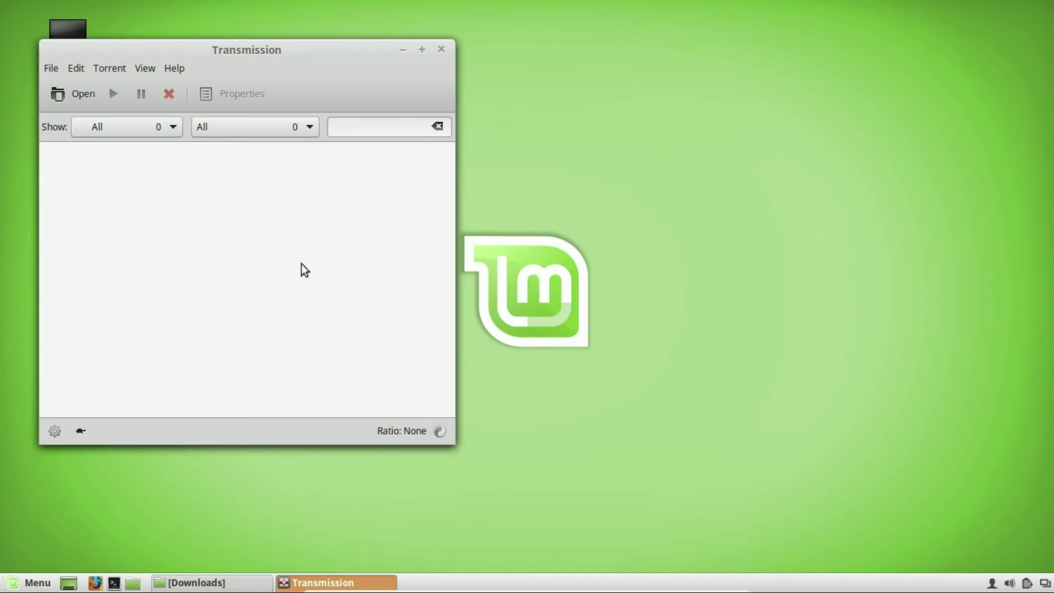
click(441, 49)
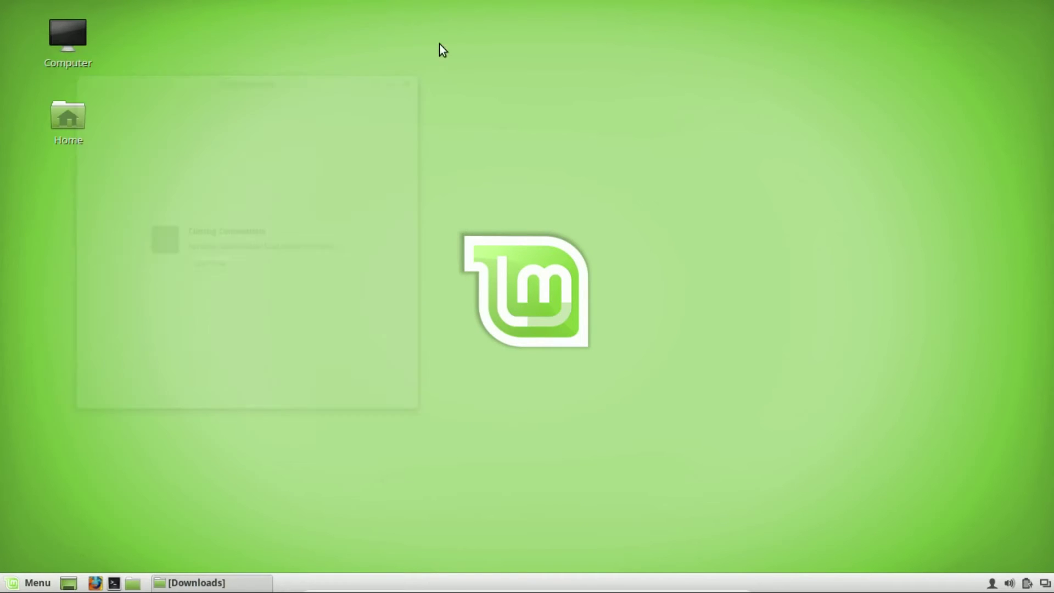
Browse the installed applications in the Office, Sound & Video and Administration categories
click(28, 582)
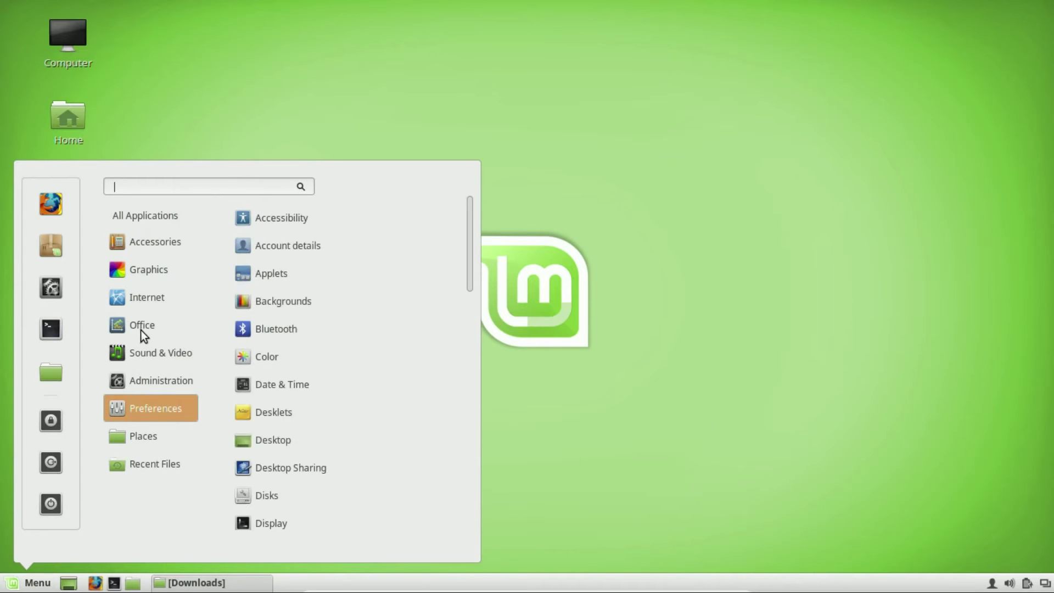
mouse_move(141, 331)
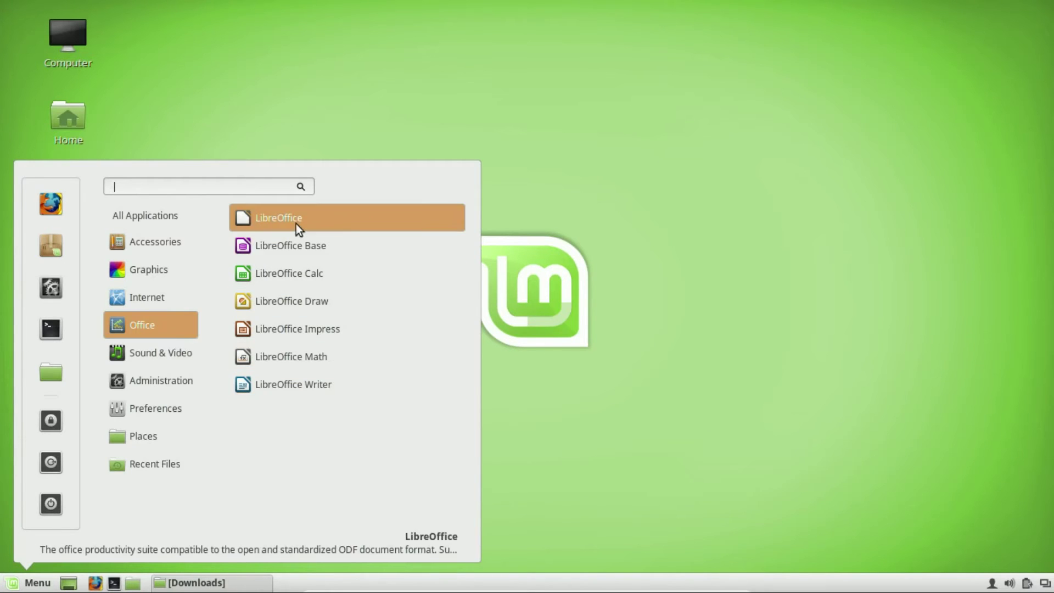
mouse_move(157, 352)
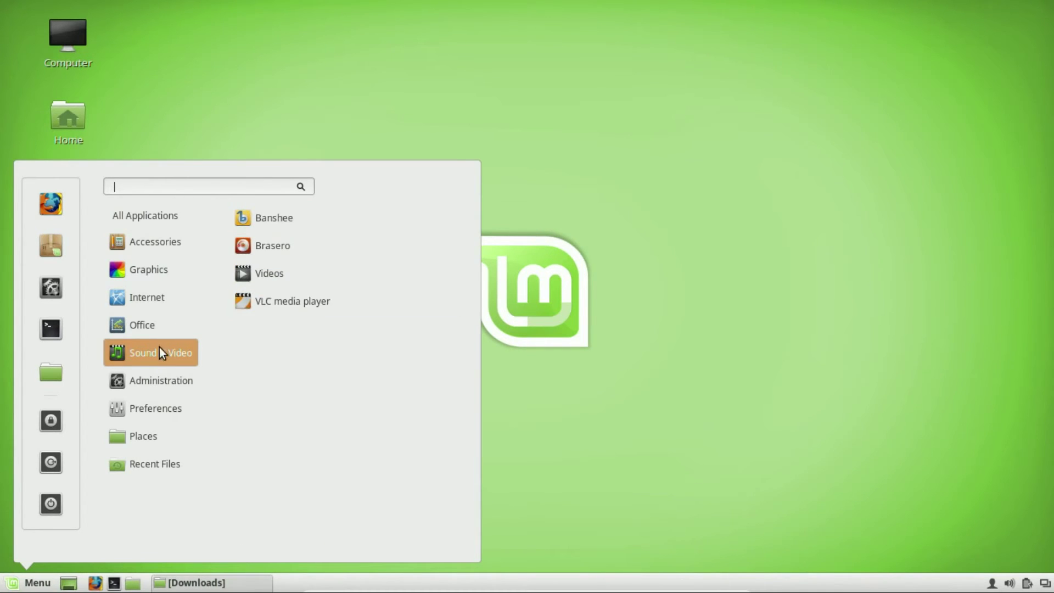
mouse_move(167, 383)
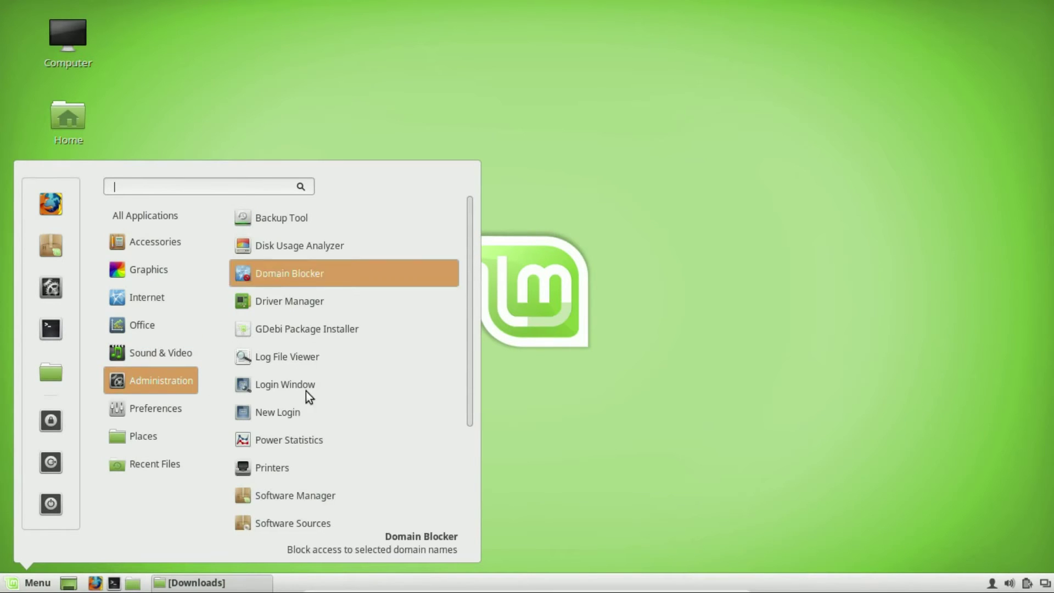
Open System Settings, look through the preference and hardware modules, and close it
click(49, 288)
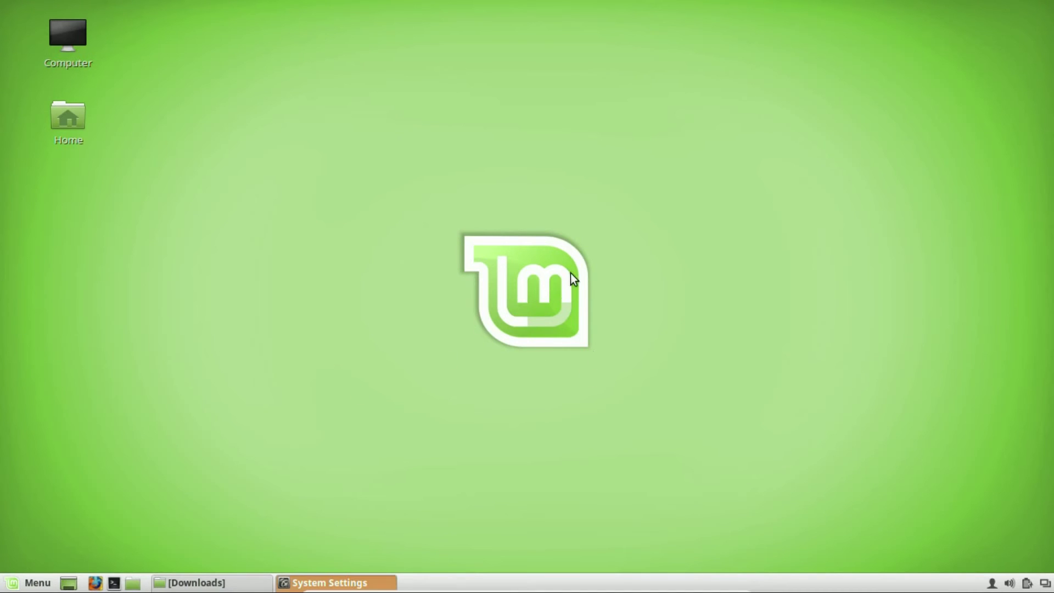
scroll(568, 277, down, 4)
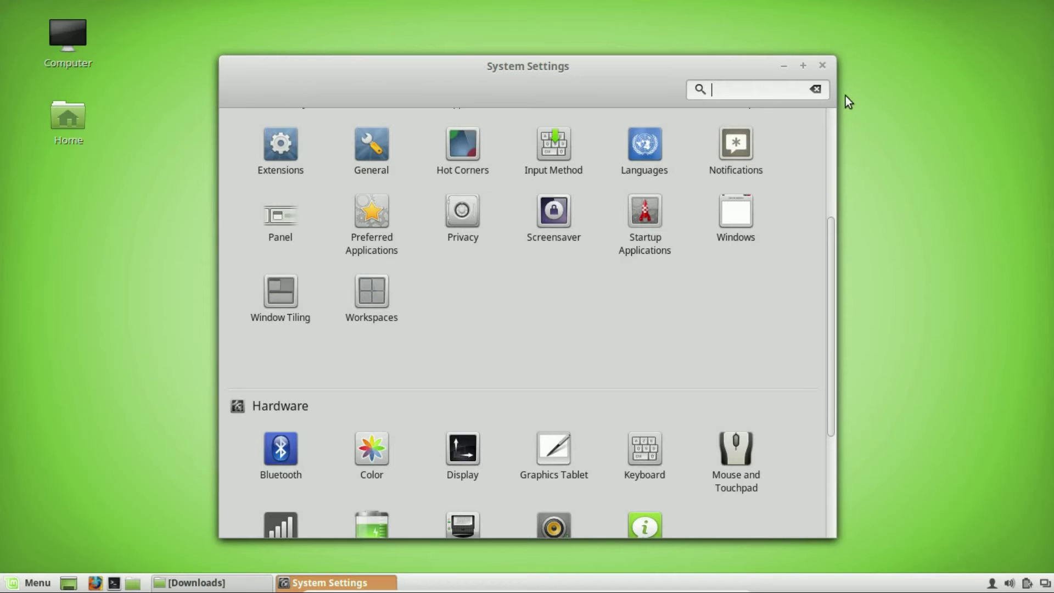
click(827, 67)
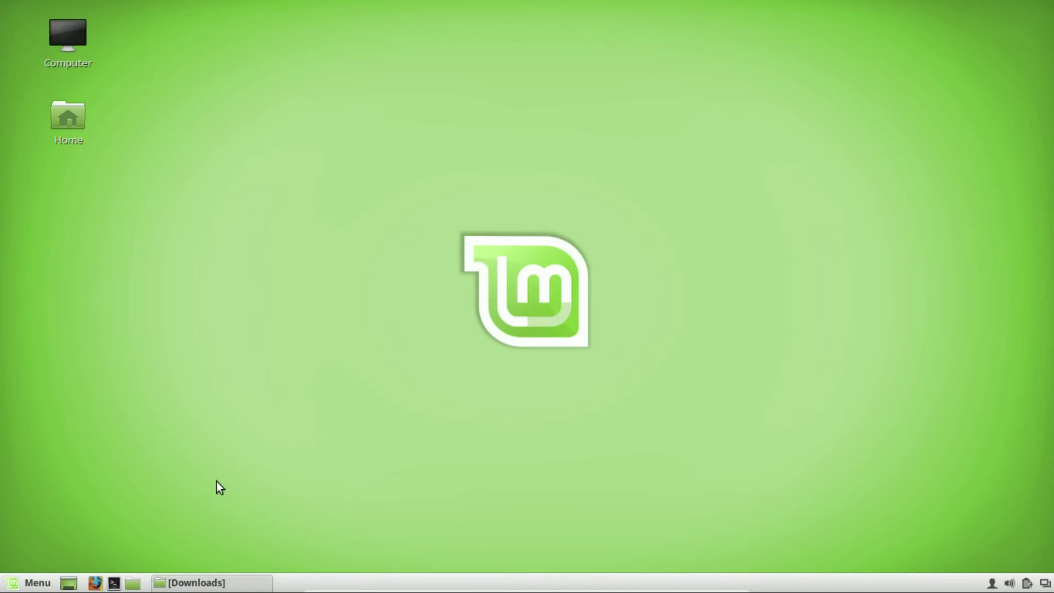
Launch the Backup Tool from the administration applications, authenticating with the account password
click(38, 583)
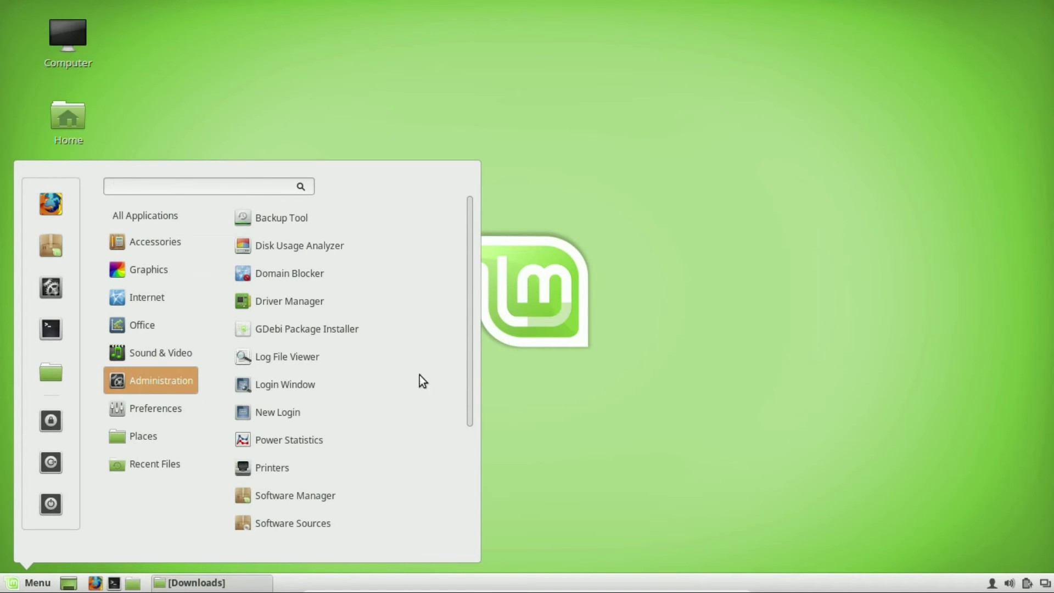
click(304, 218)
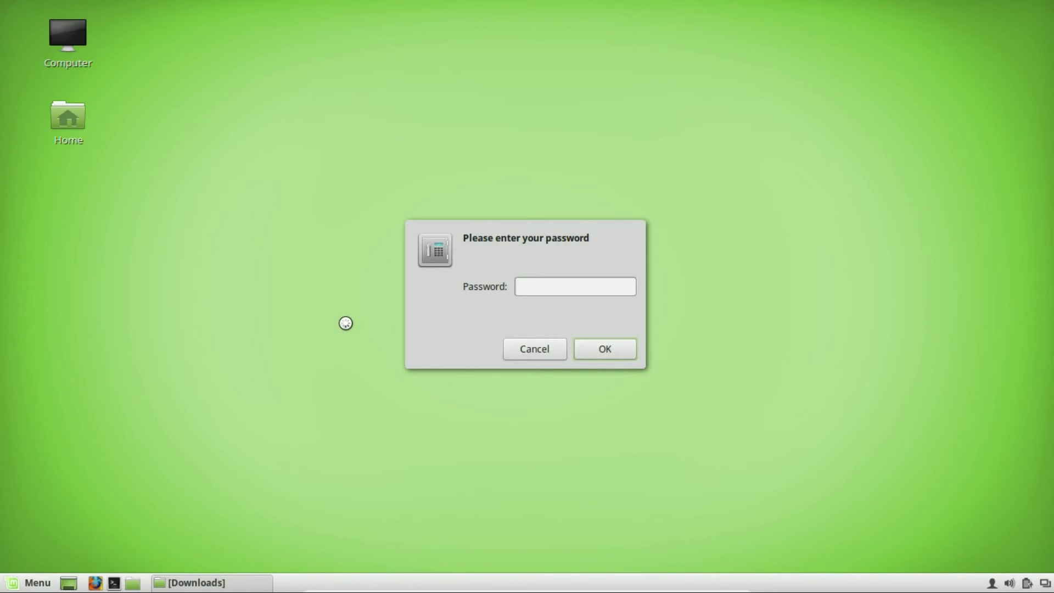
text(••••)
key(Return)
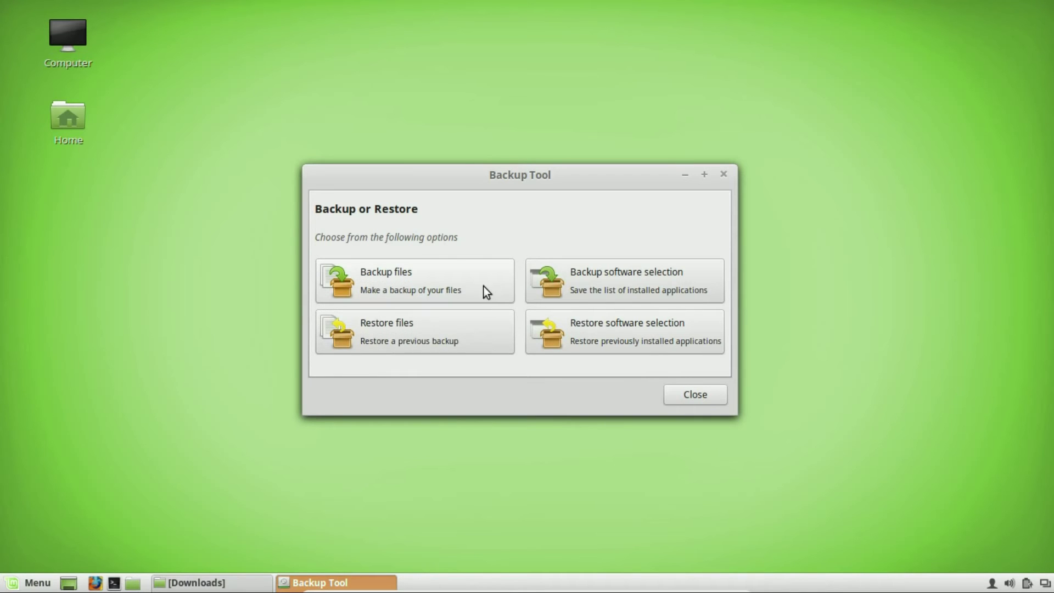
Close the Backup Tool, scan the root drive in Disk Usage Analyzer, and close the analyzer
click(725, 174)
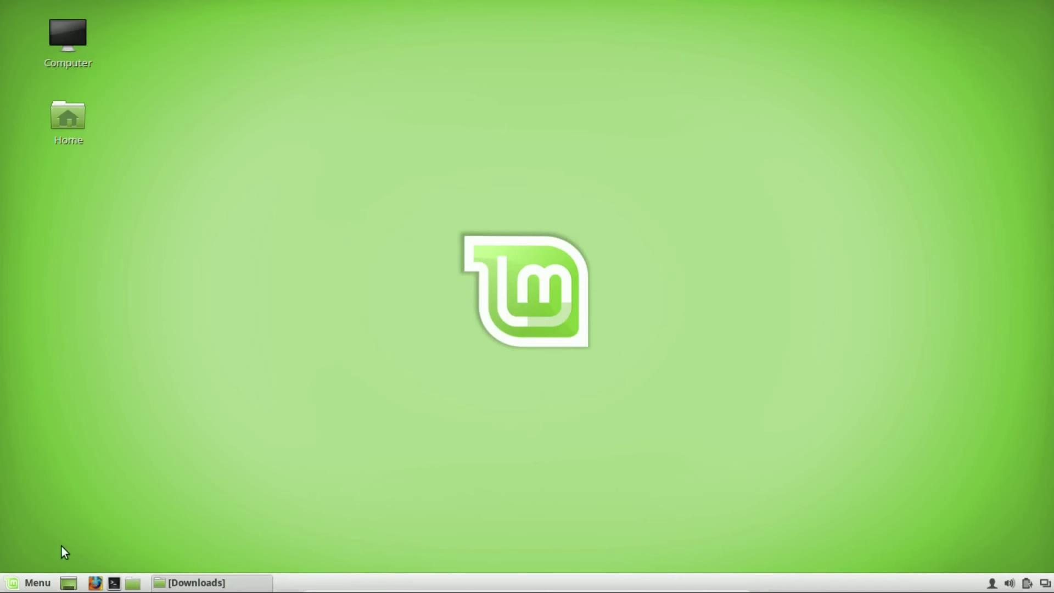
click(47, 586)
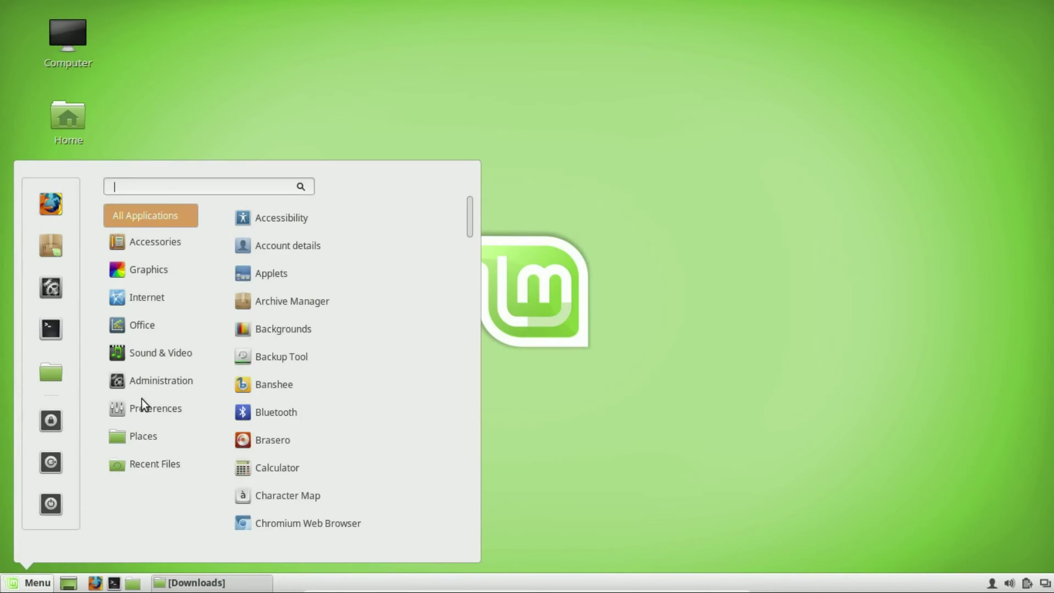
mouse_move(147, 381)
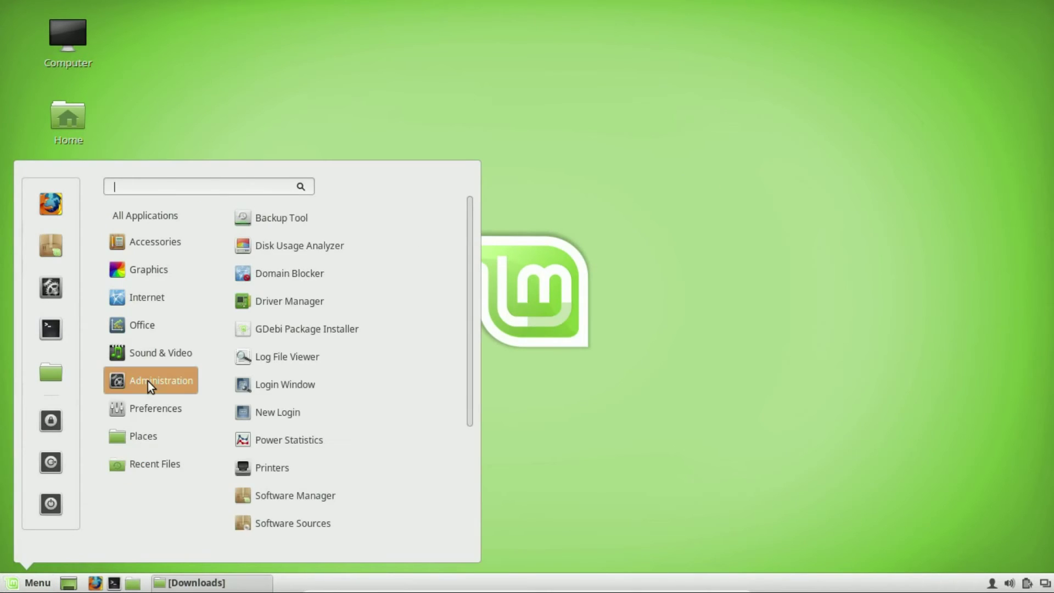
click(308, 251)
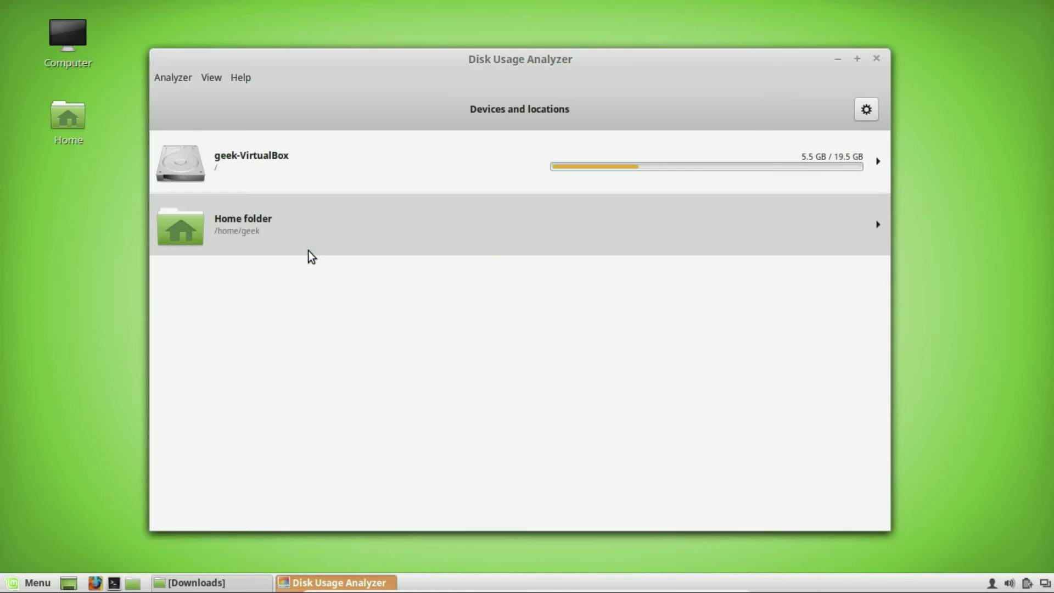
click(308, 171)
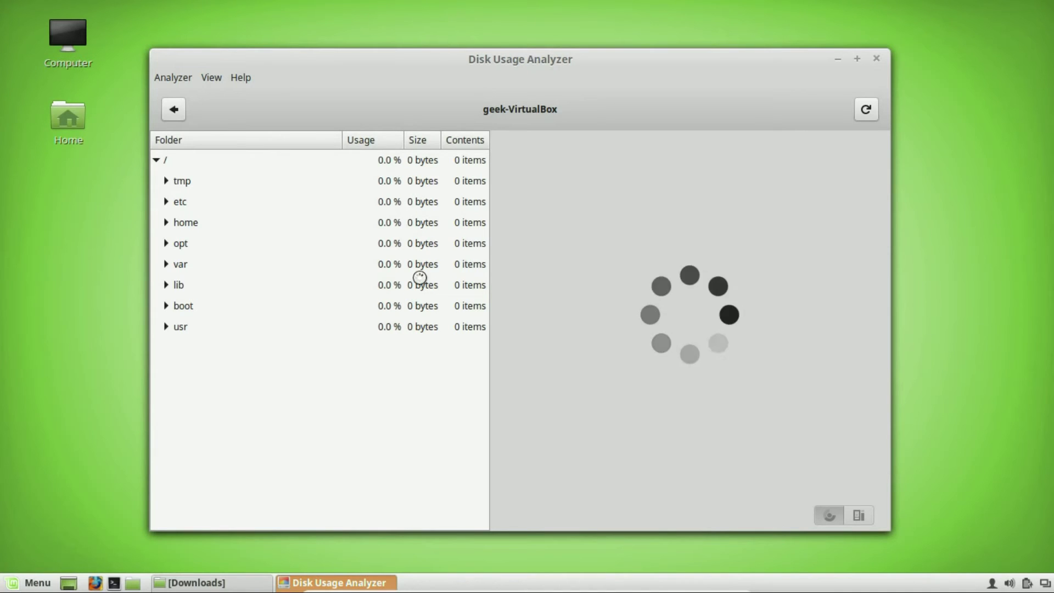
click(877, 59)
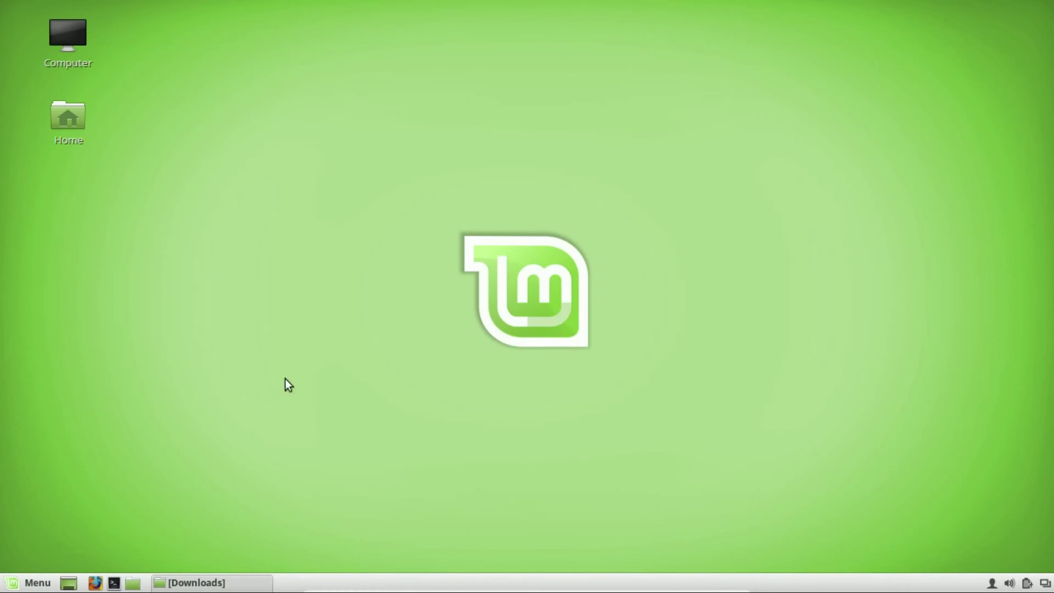
Launch the Login Window preferences from the administration applications, authenticating with the account password
click(11, 587)
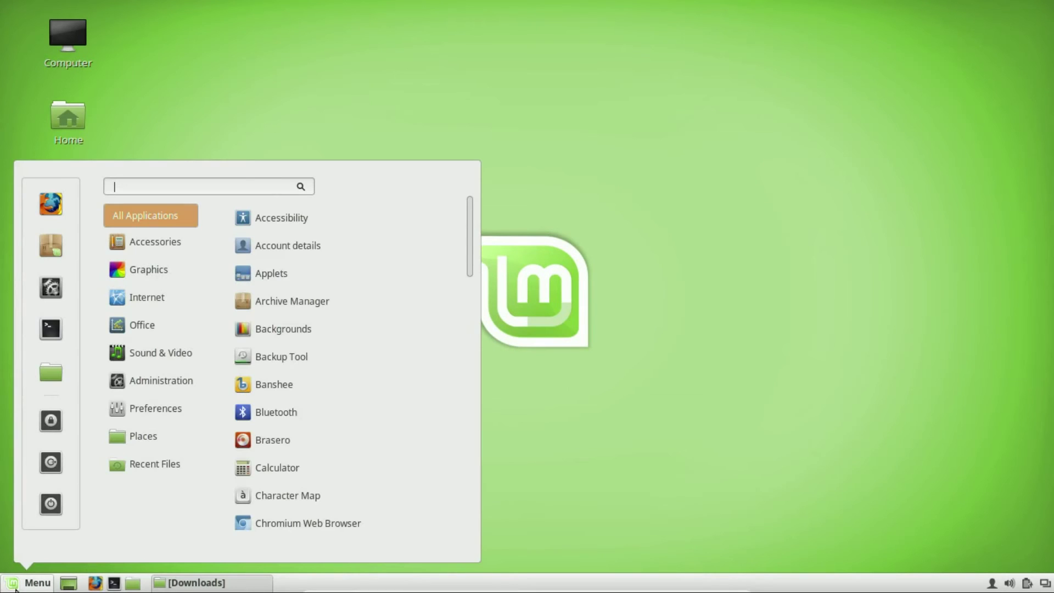
mouse_move(159, 389)
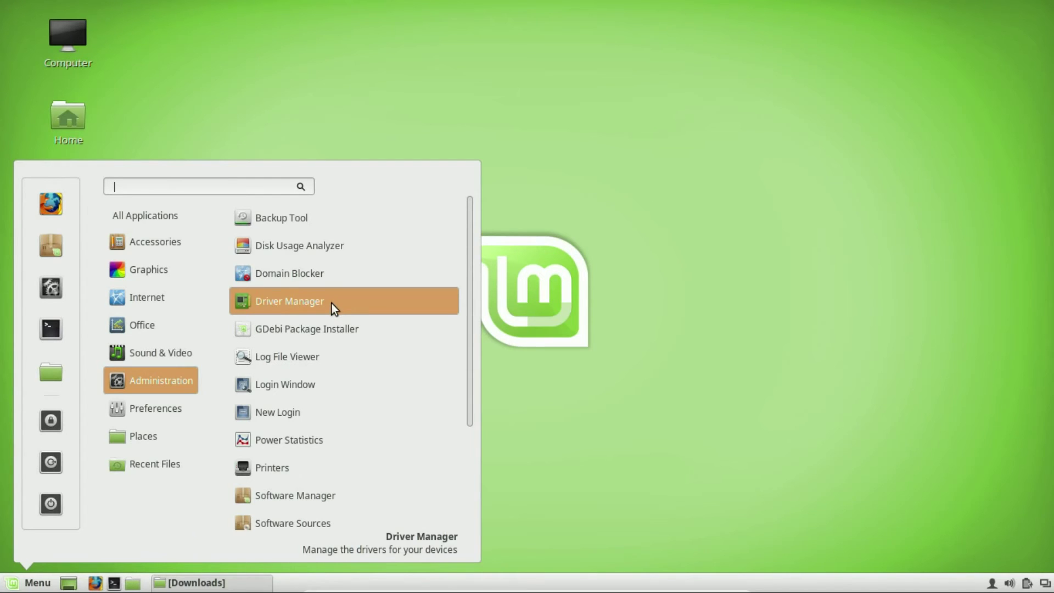
click(305, 383)
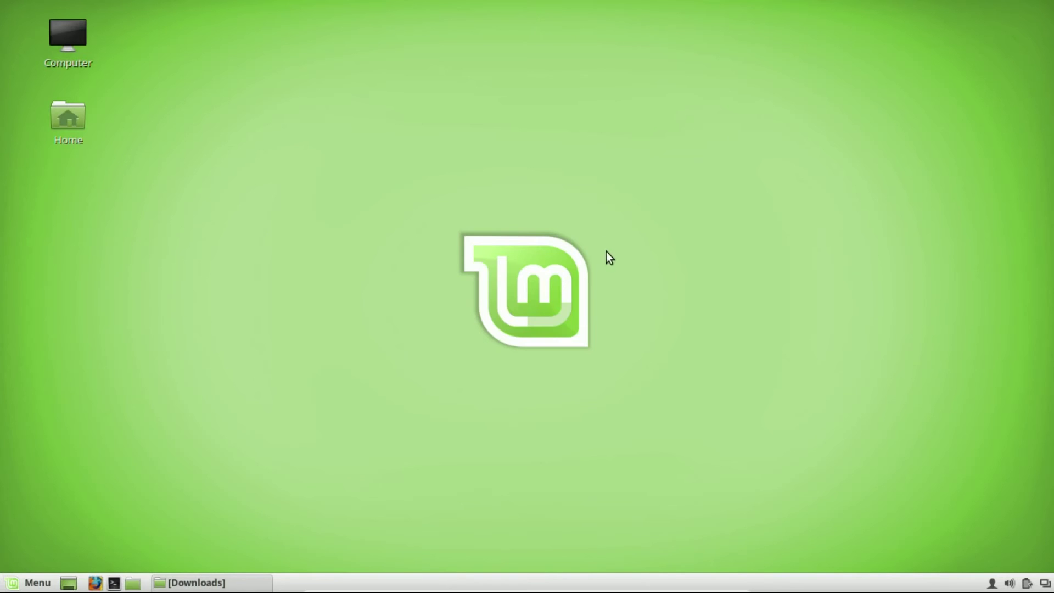
text(******)
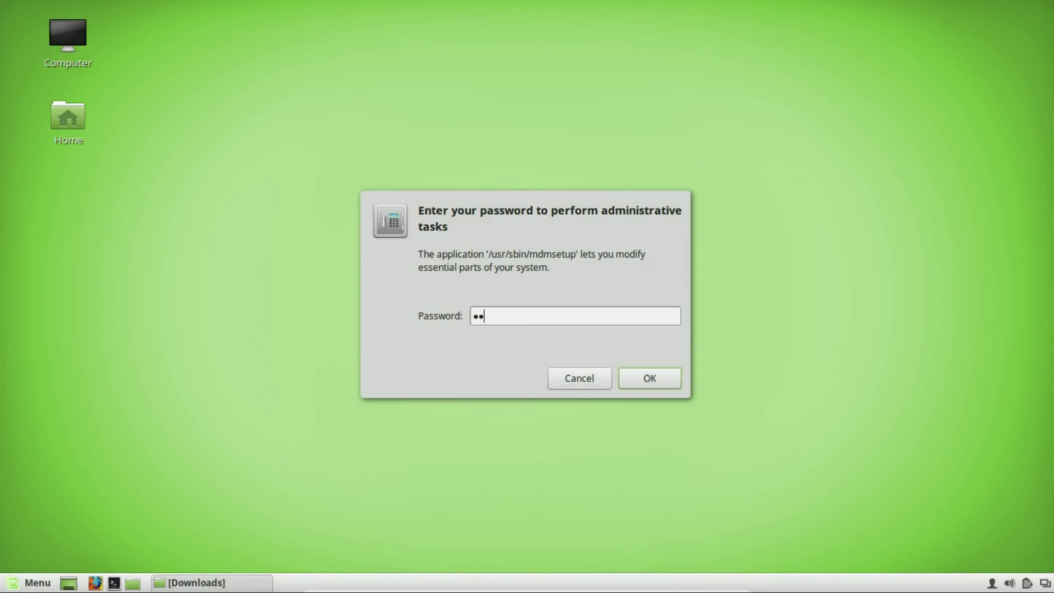
key(Return)
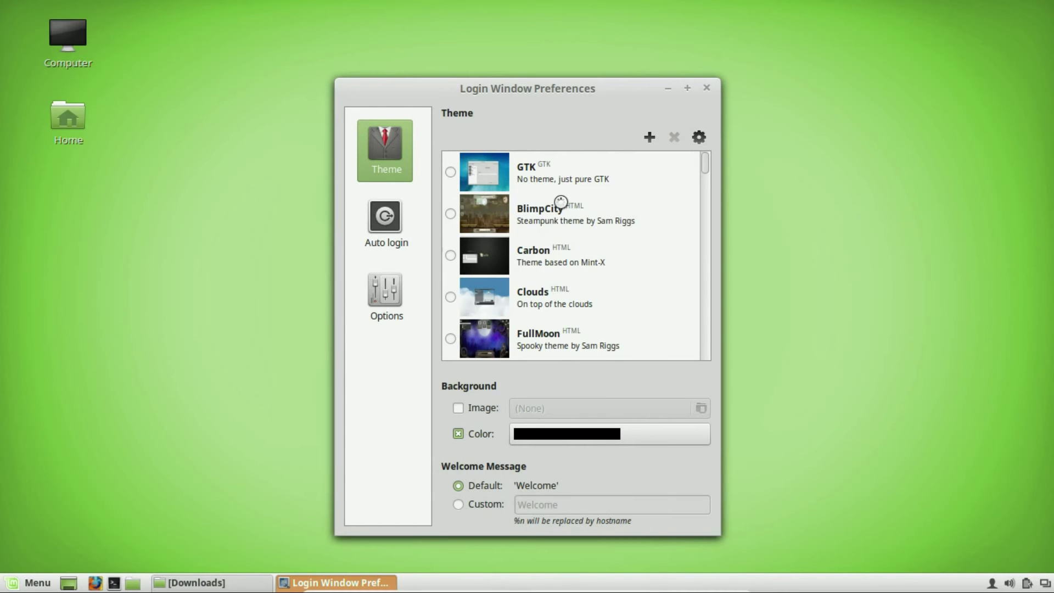
Look through the HTML login themes and view the automatic and timed login settings
scroll(571, 220, down, 2)
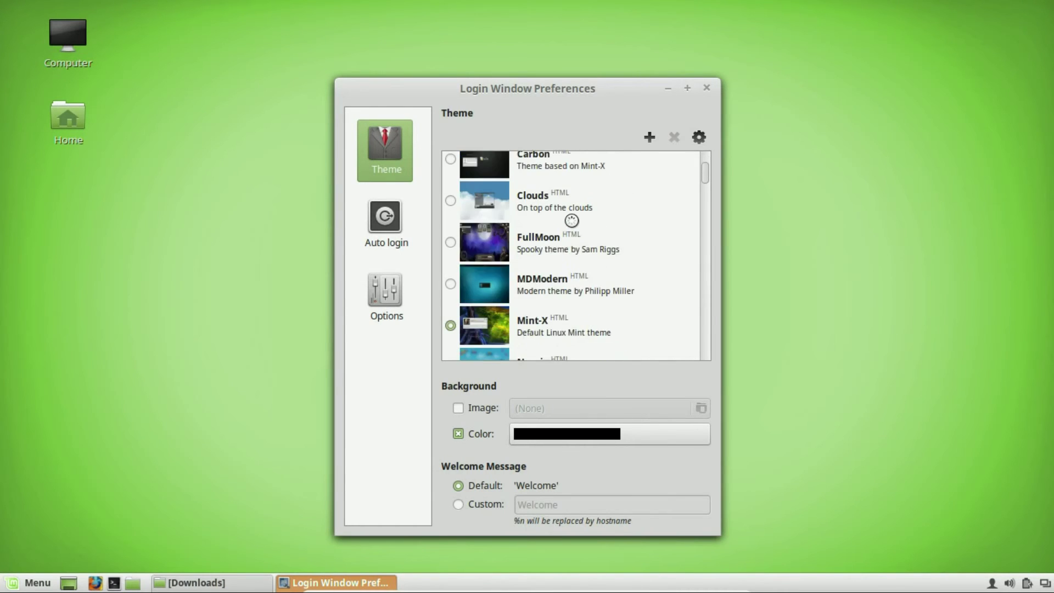
scroll(569, 219, down, 2)
scroll(565, 290, down, 1)
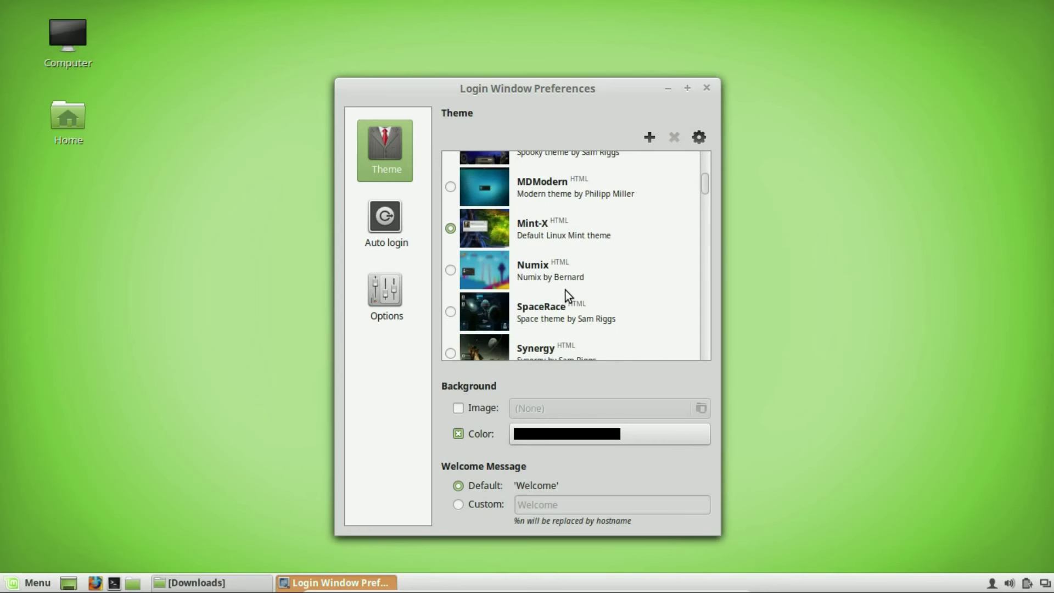
scroll(565, 290, down, 3)
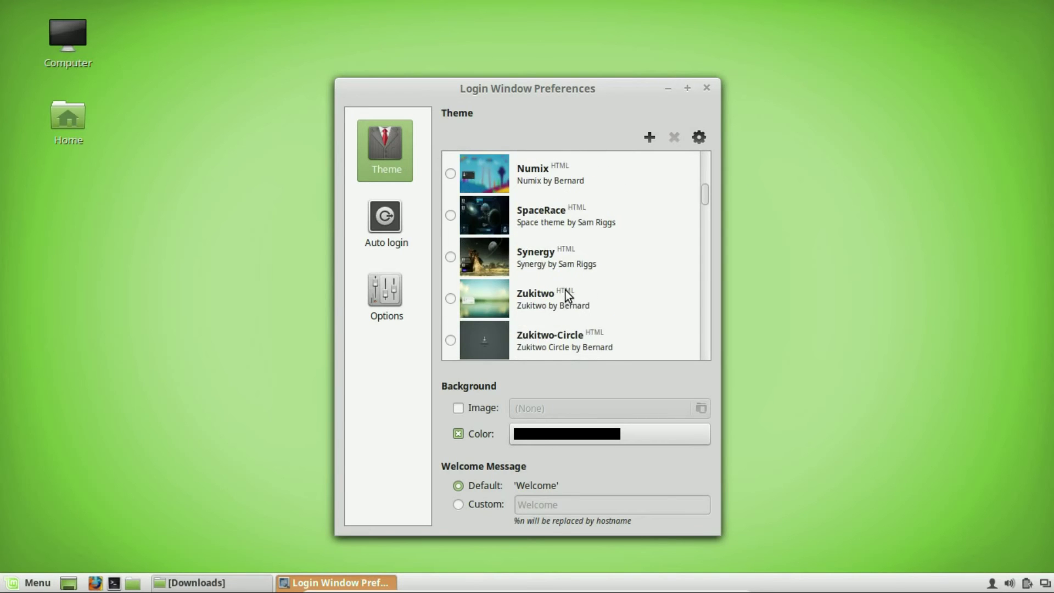
click(395, 226)
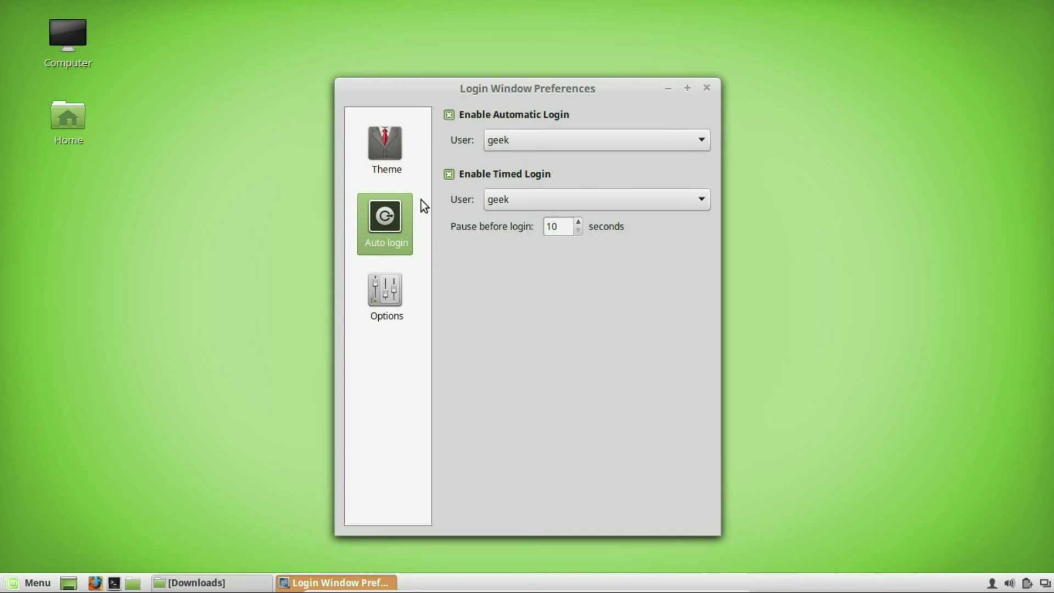
Return to the login themes, look through the GDM themes further down the list, and close Login Window Preferences
click(371, 154)
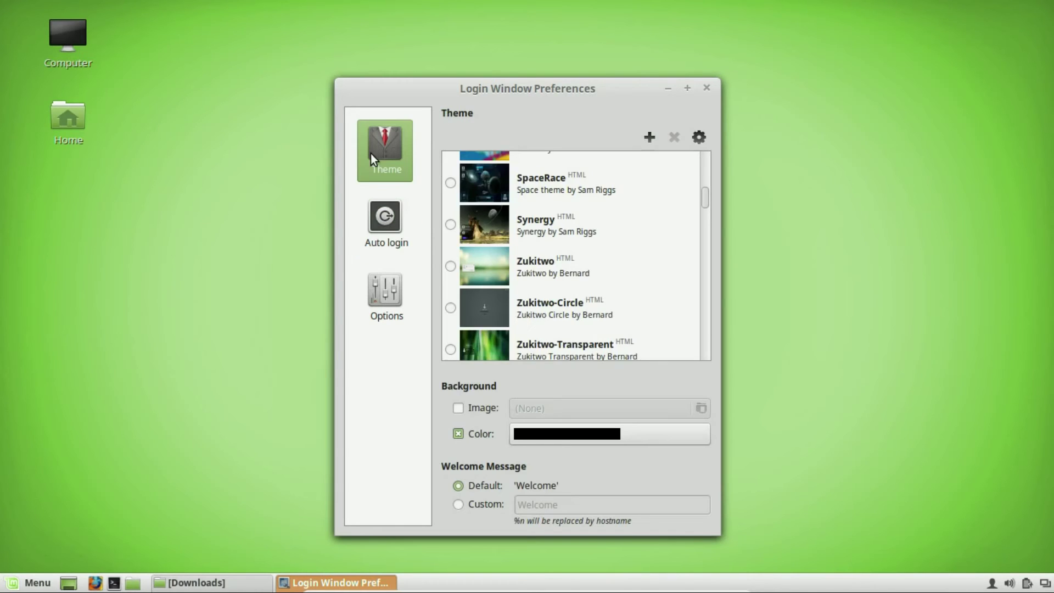
scroll(591, 236, down, 3)
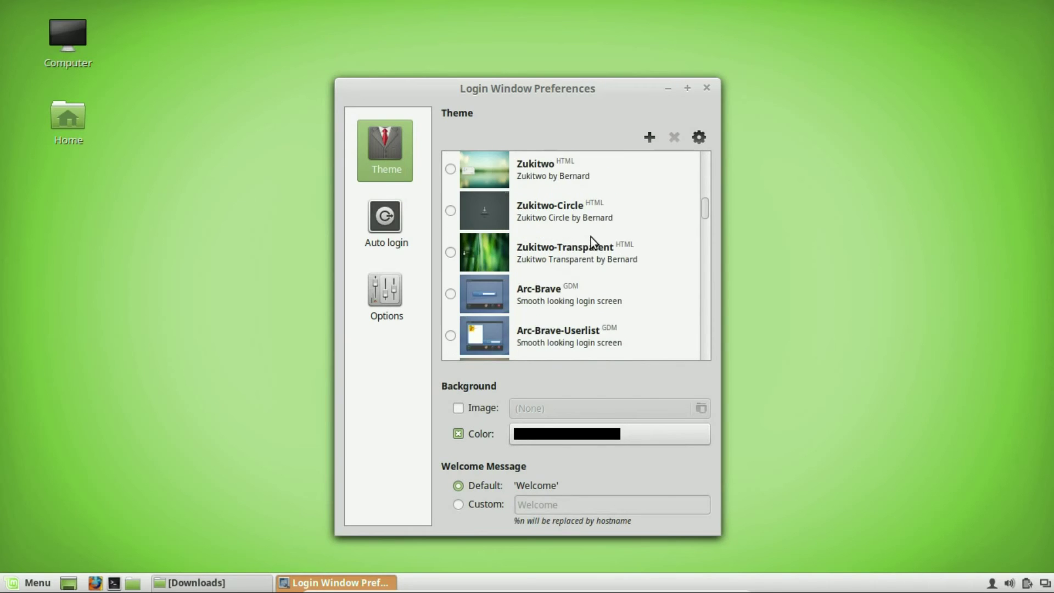
scroll(591, 237, down, 2)
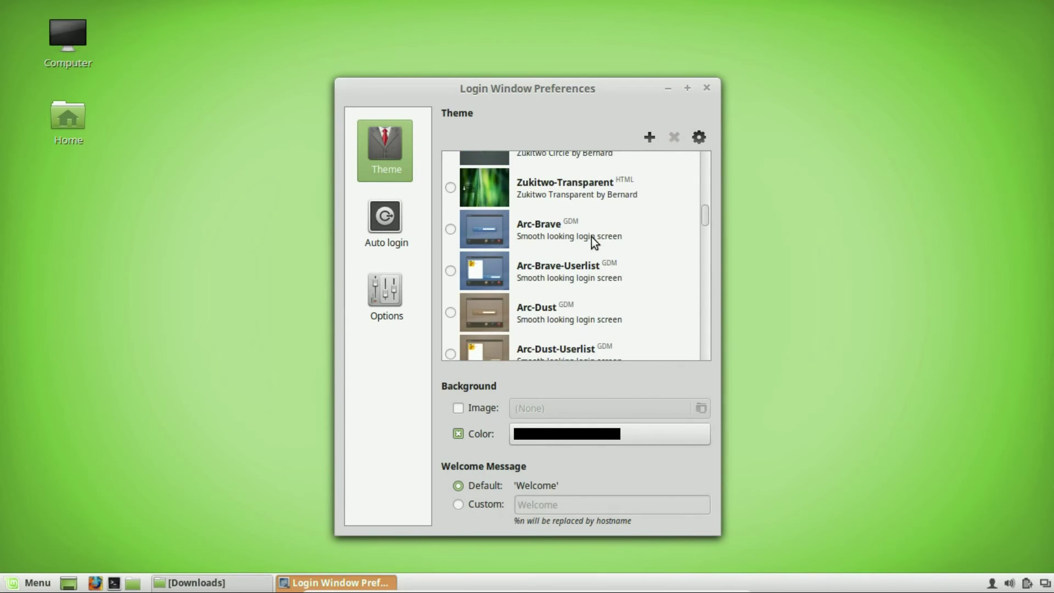
scroll(592, 236, down, 2)
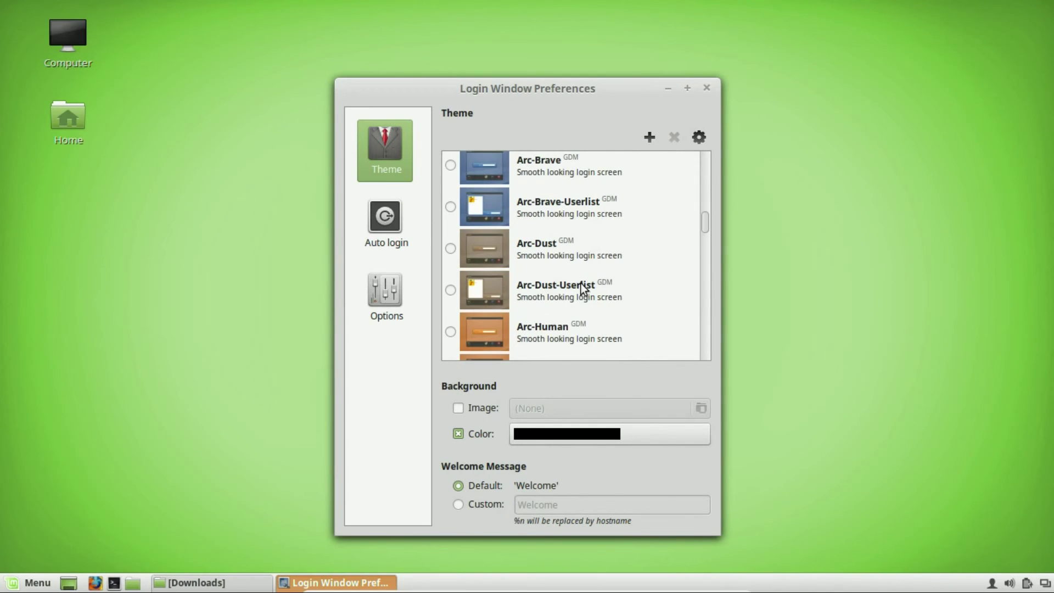
scroll(581, 281, down, 3)
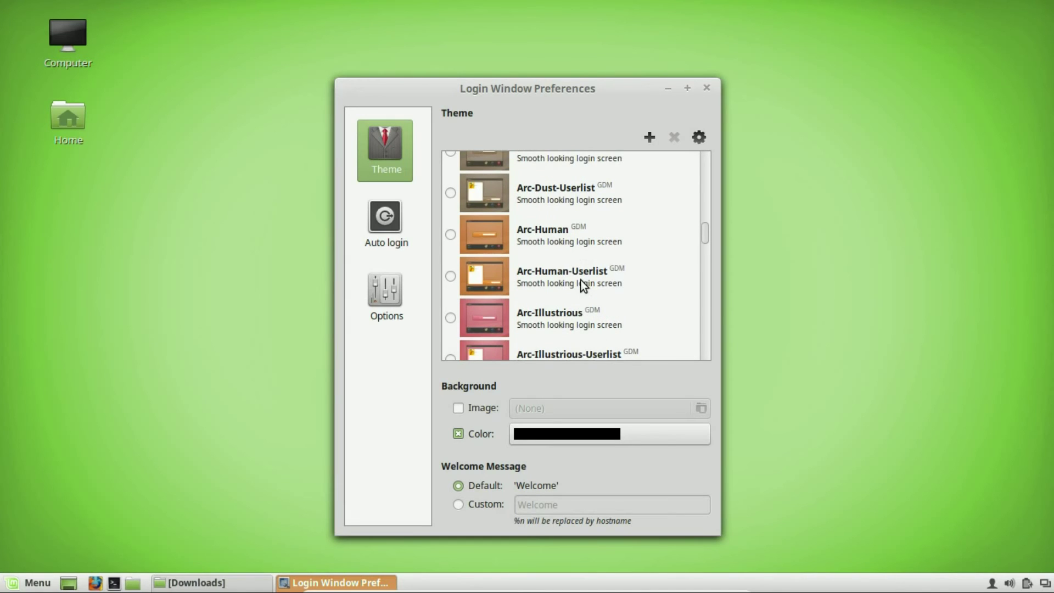
scroll(574, 285, down, 9)
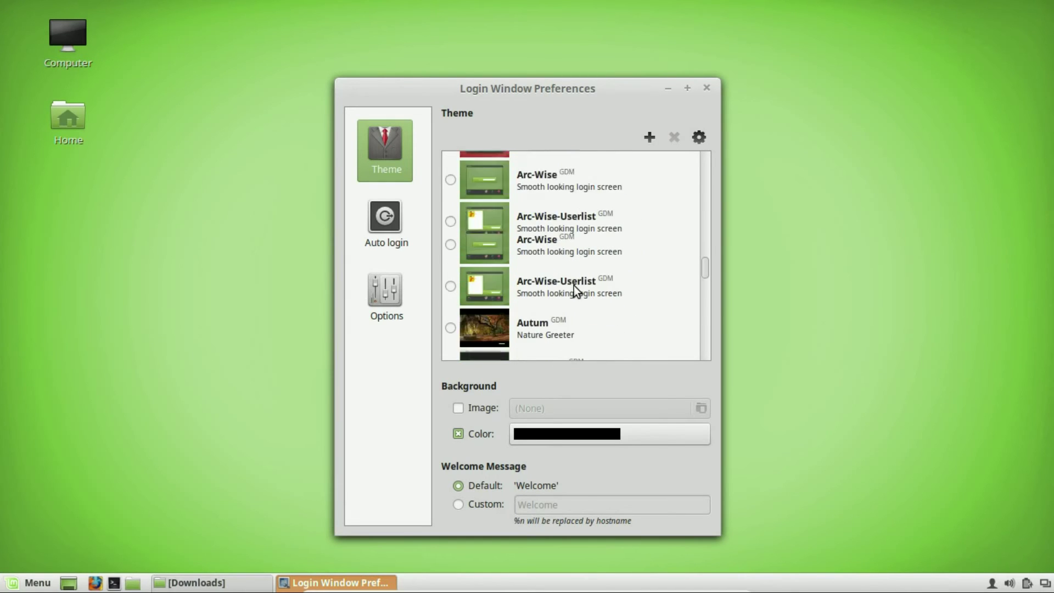
scroll(575, 286, down, 4)
scroll(562, 233, down, 2)
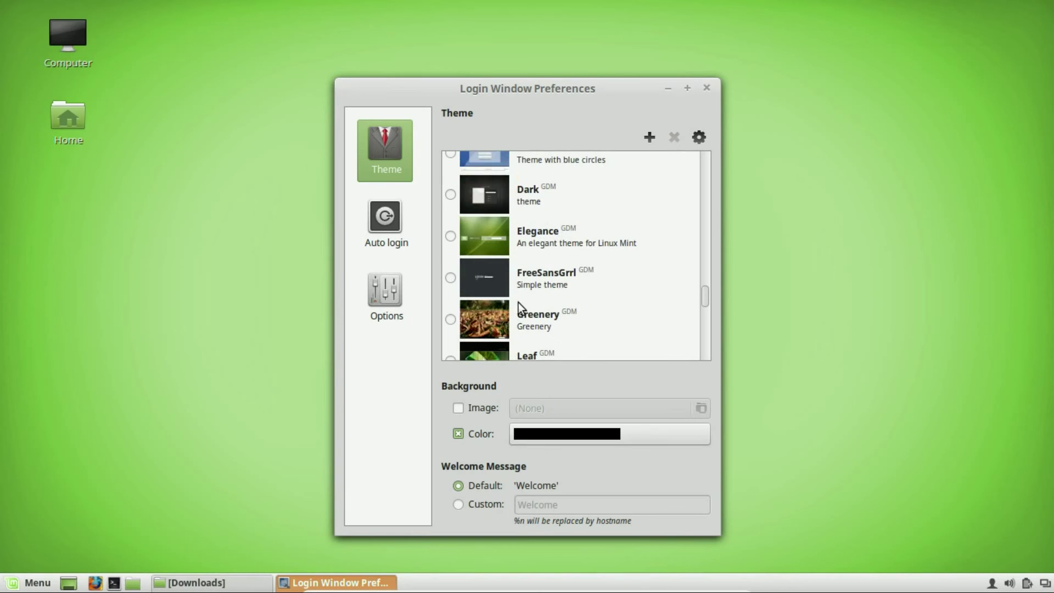
scroll(563, 326, down, 3)
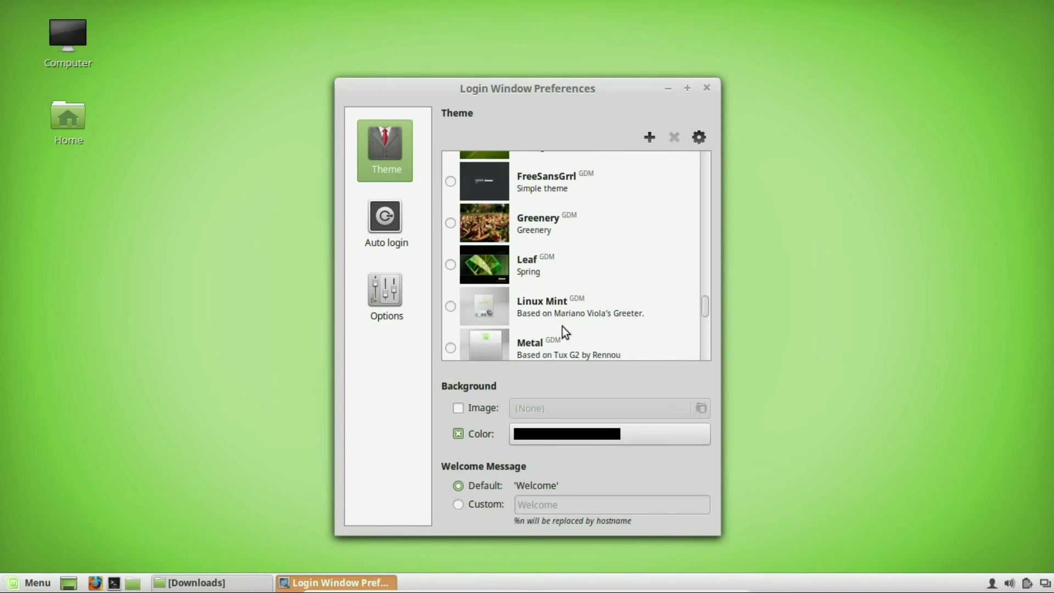
click(712, 89)
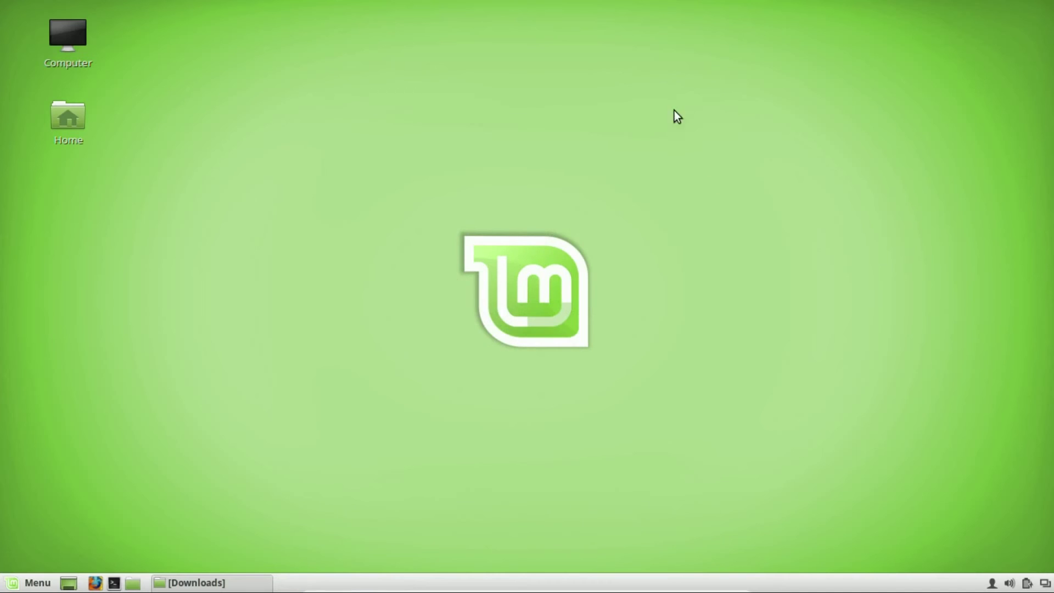
Launch the Synaptic Package Manager from the administration applications, authenticating with the account password
click(16, 587)
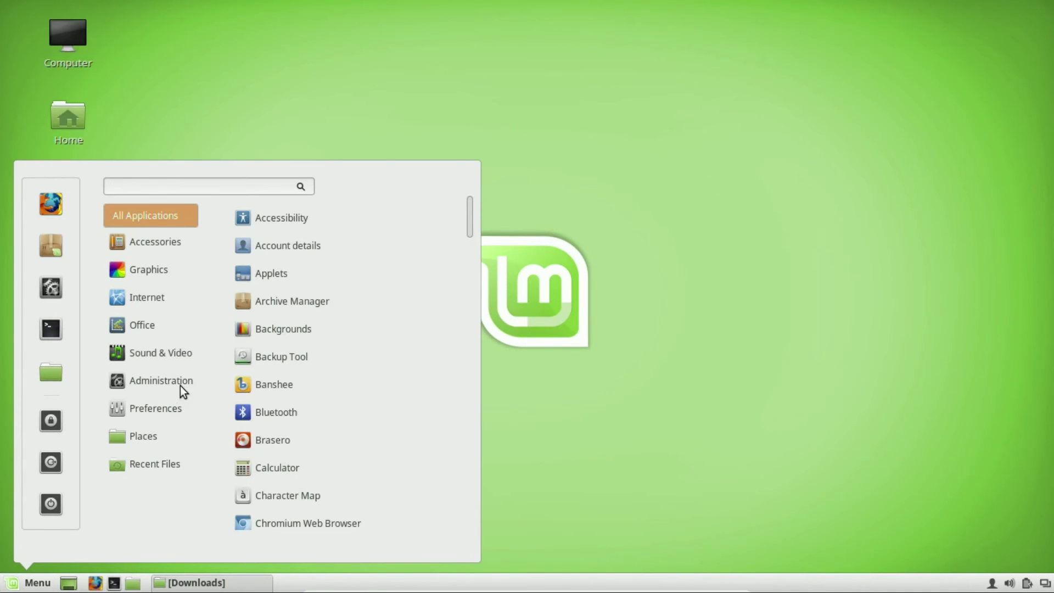
mouse_move(179, 384)
scroll(361, 402, down, 3)
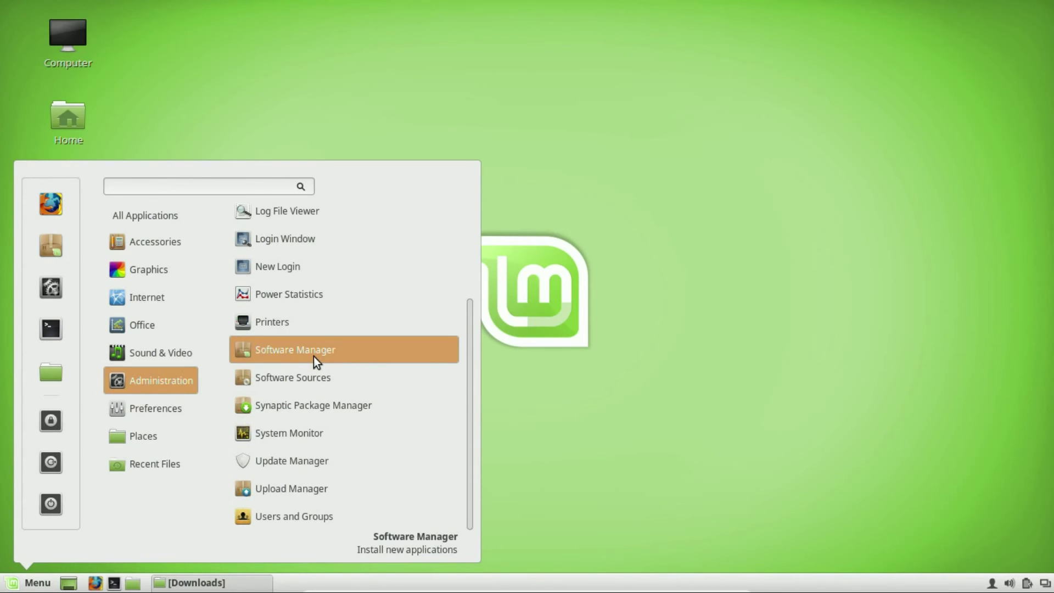
click(321, 412)
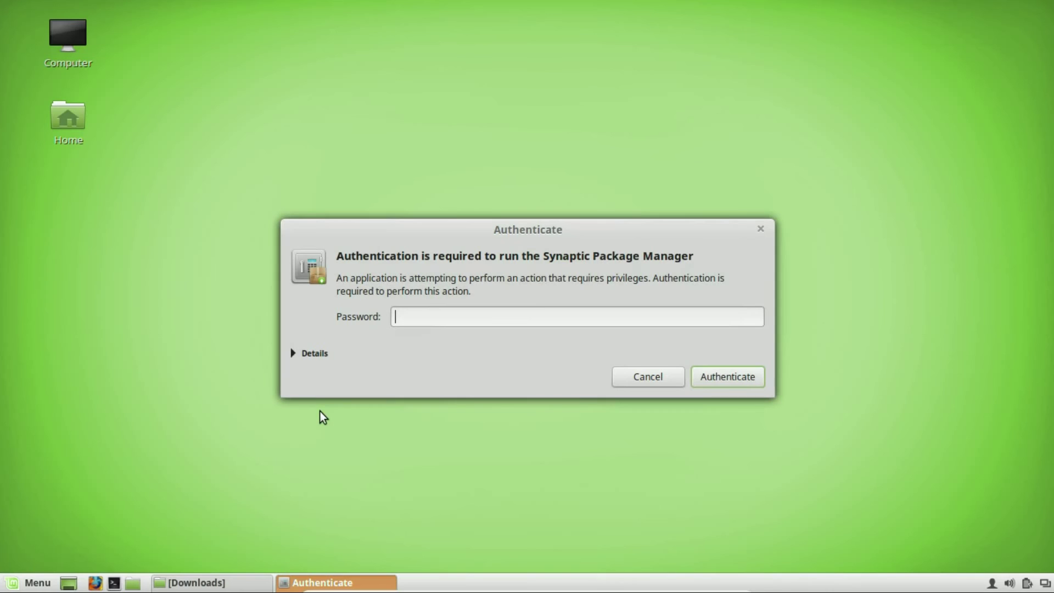
text(****)
key(Return)
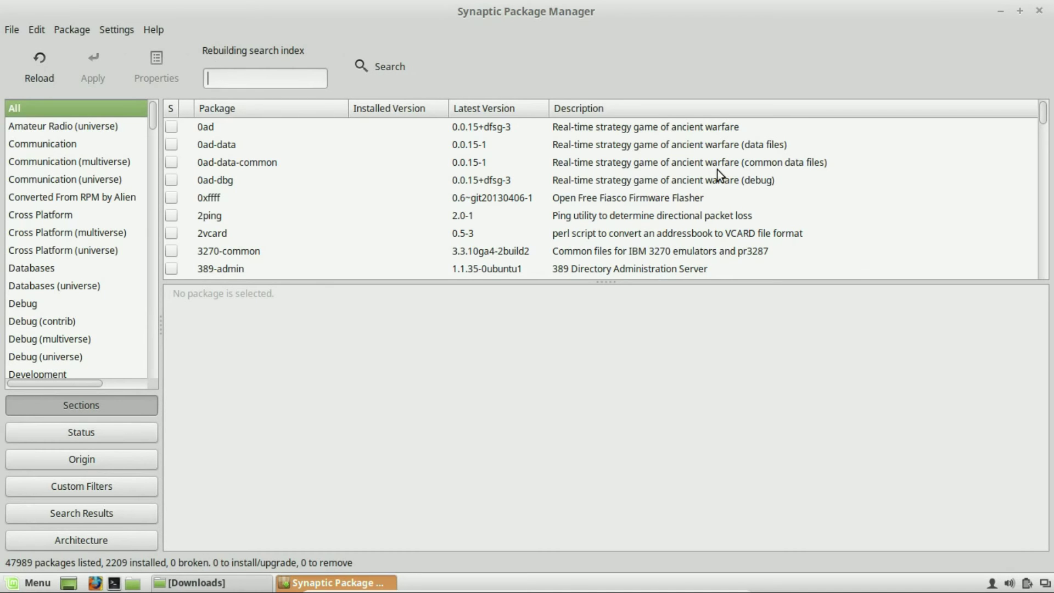
View the description of the 0ad-data-common package and close the Synaptic Package Manager
click(713, 168)
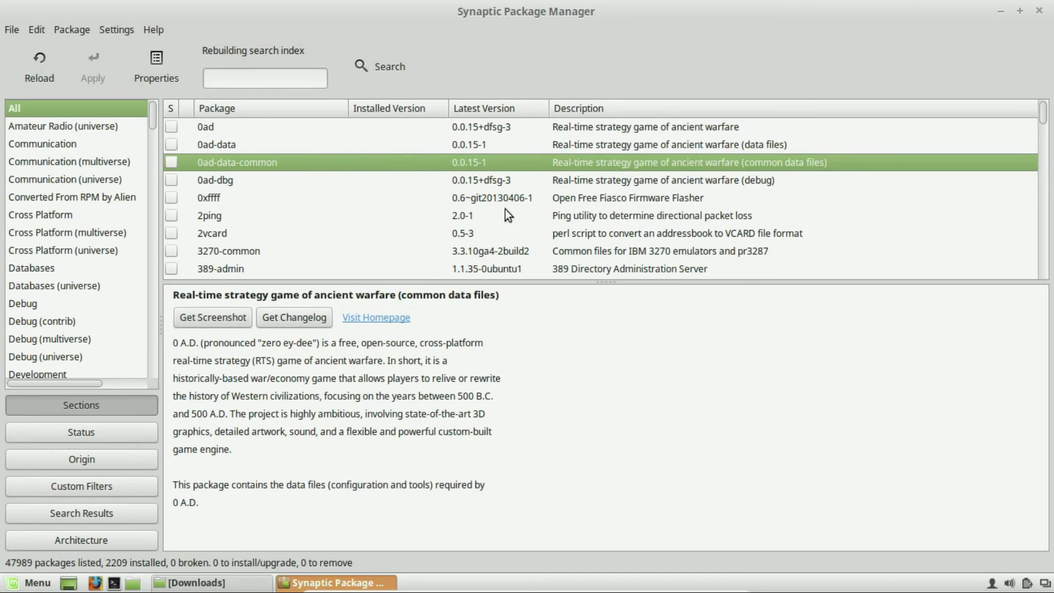
click(1014, 10)
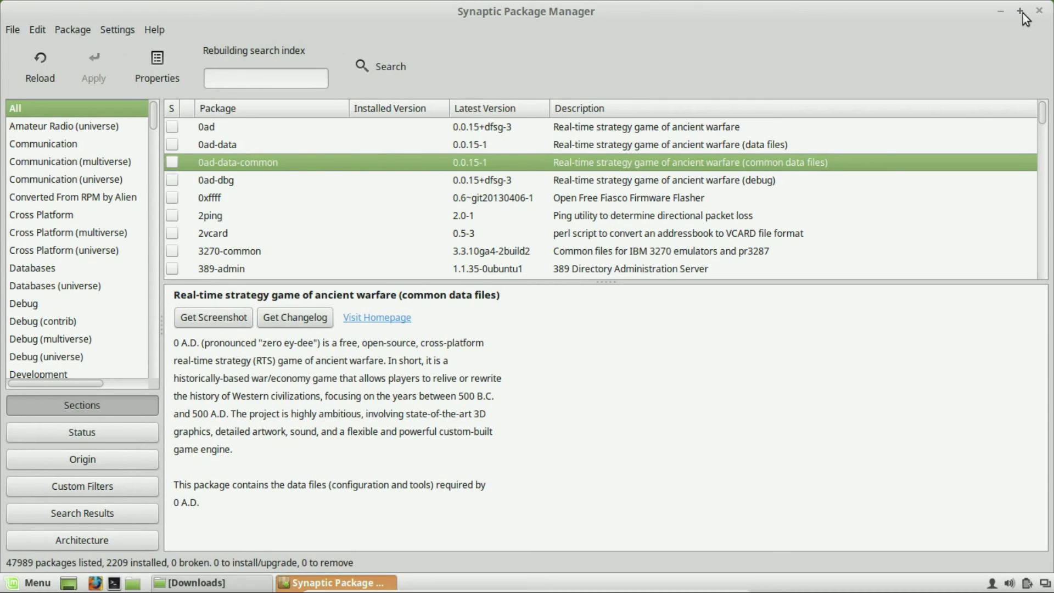
click(1023, 14)
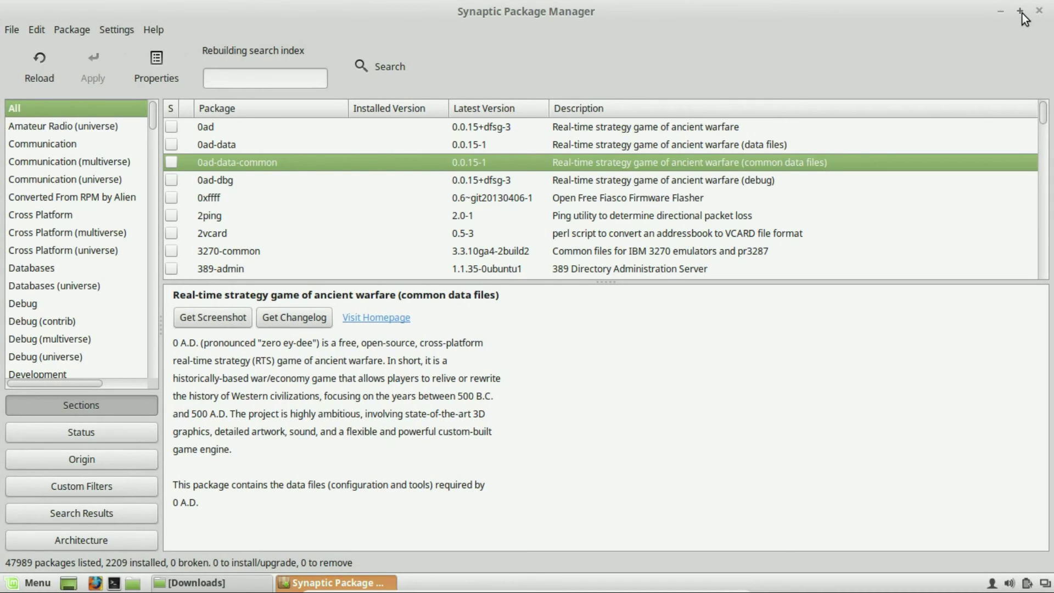
click(1022, 13)
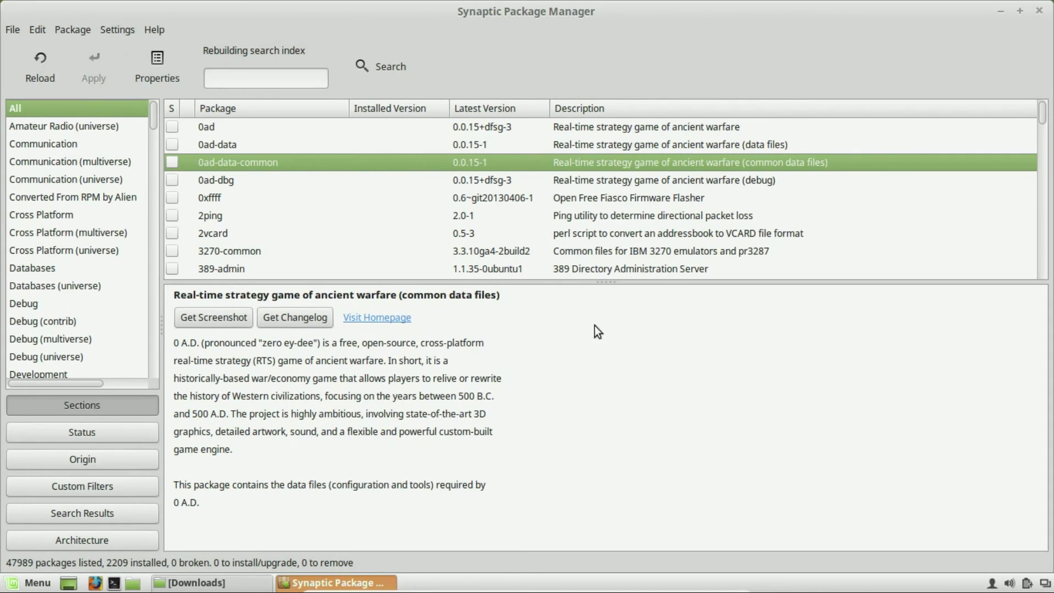
click(1039, 11)
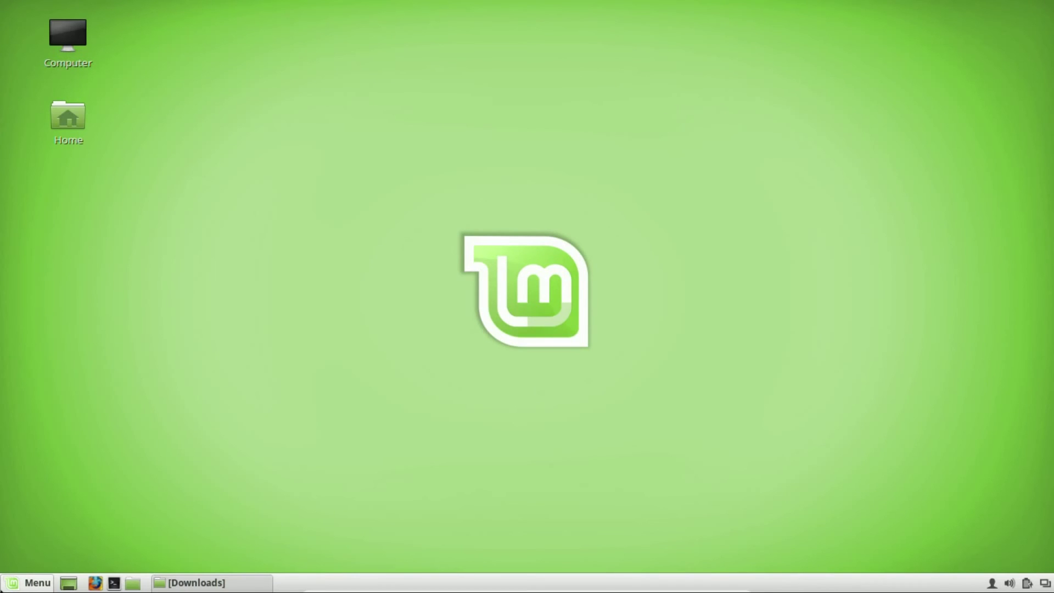
Launch System Monitor from the administration applications
click(34, 587)
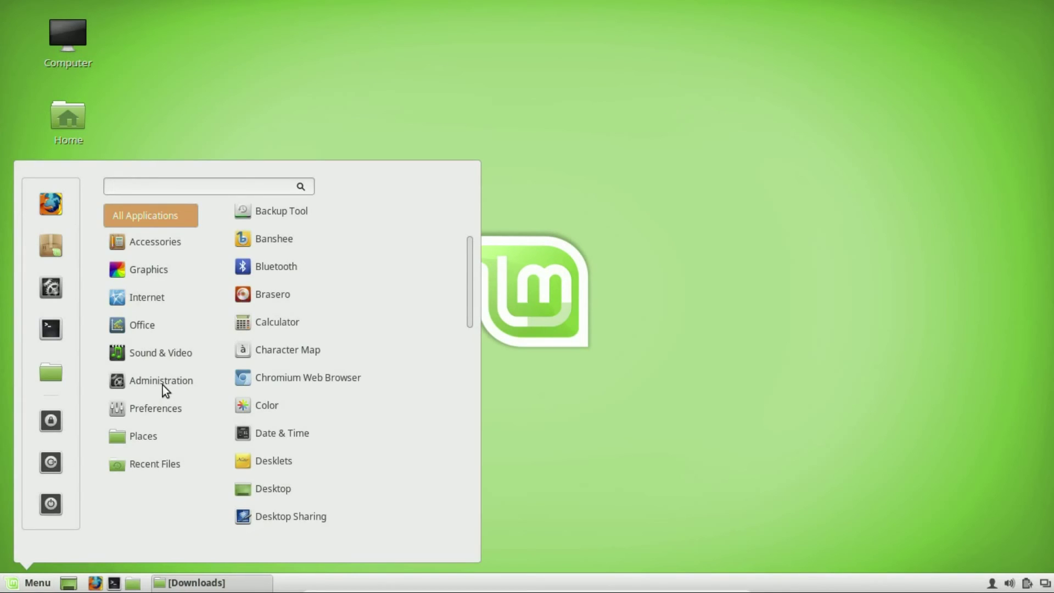
mouse_move(172, 382)
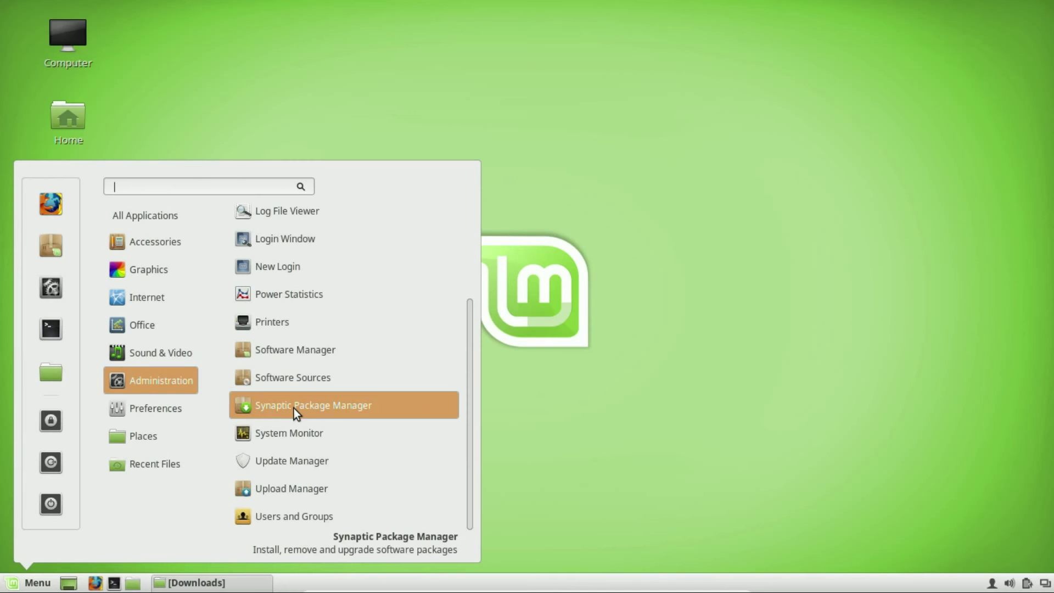
click(305, 439)
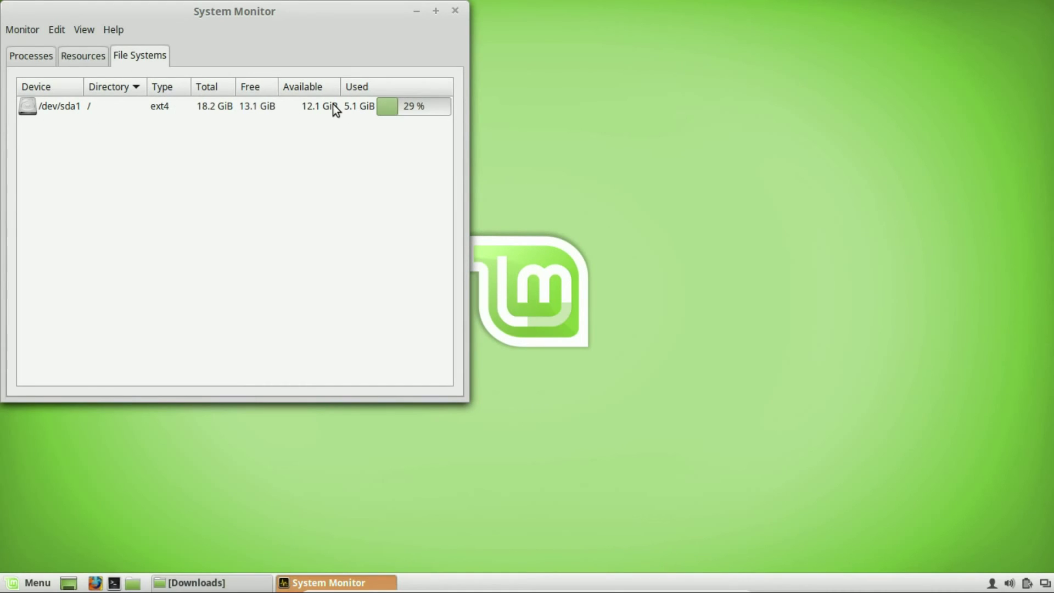
View the resource graphs, running processes and file systems in System Monitor, and close it
click(82, 57)
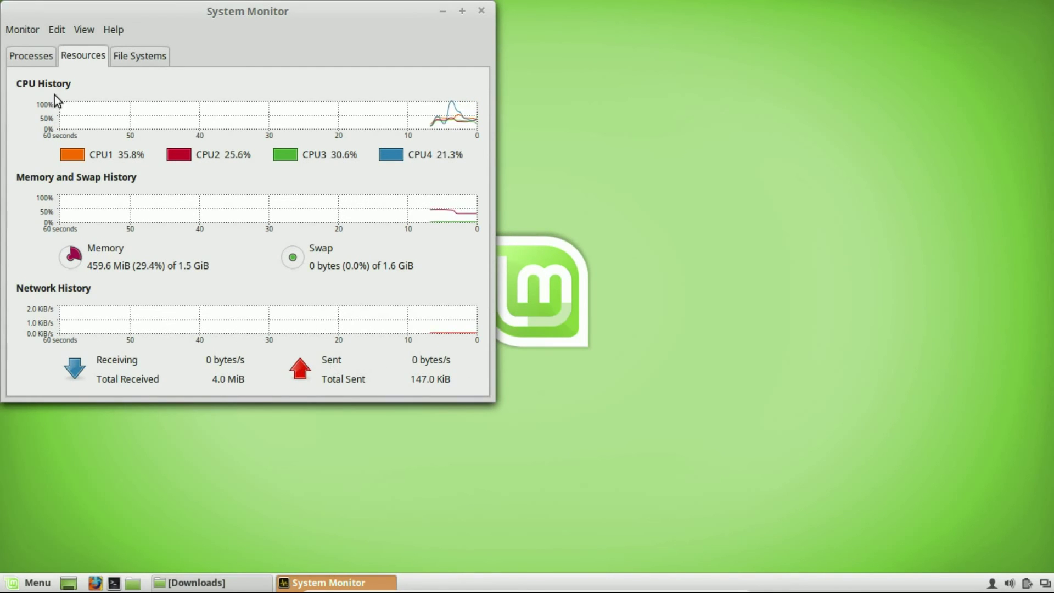
click(28, 61)
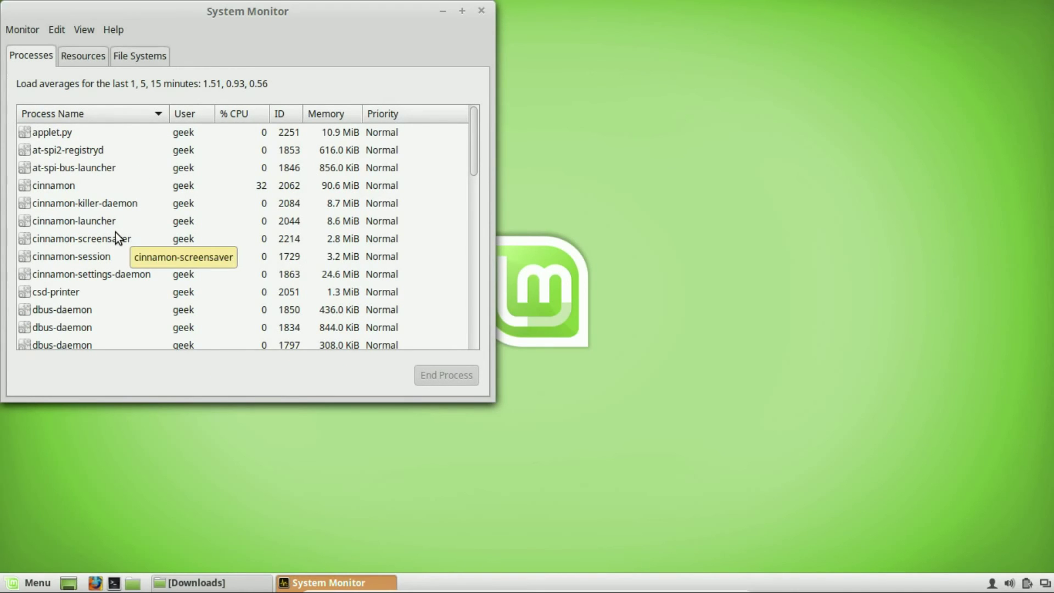
click(82, 57)
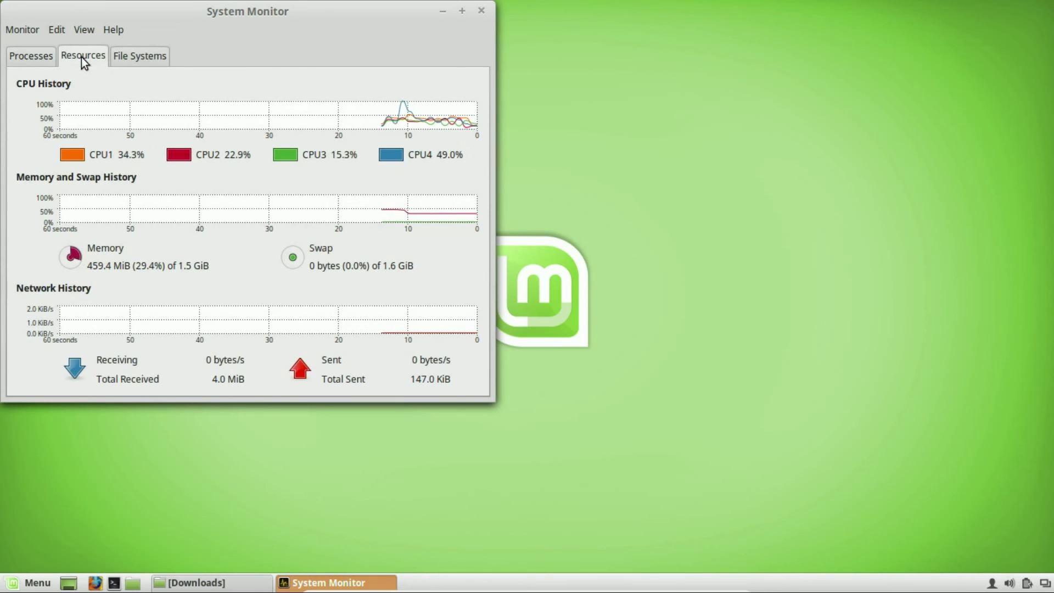
click(137, 61)
click(69, 57)
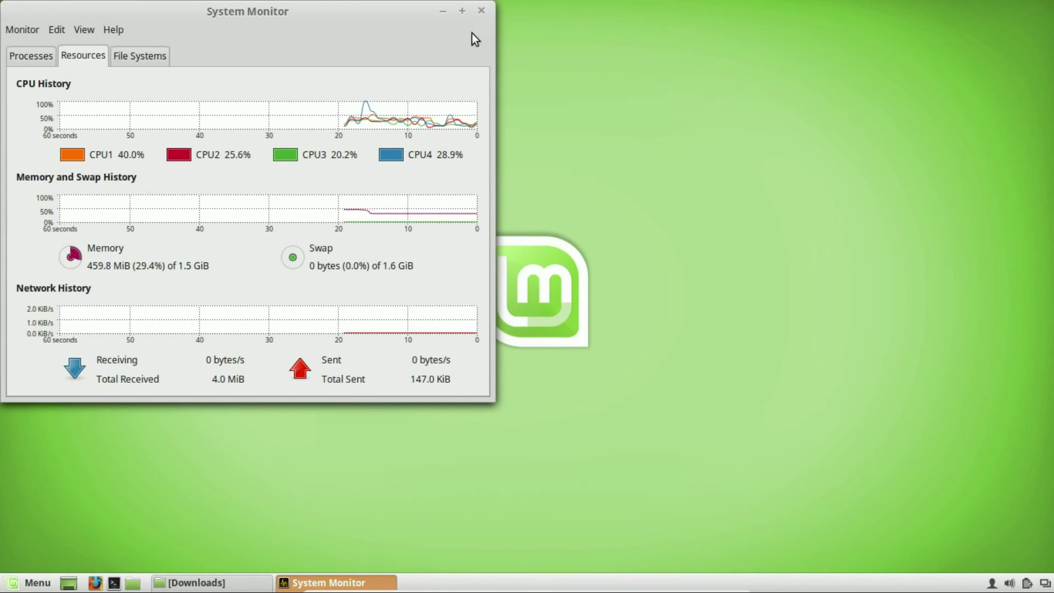
click(480, 10)
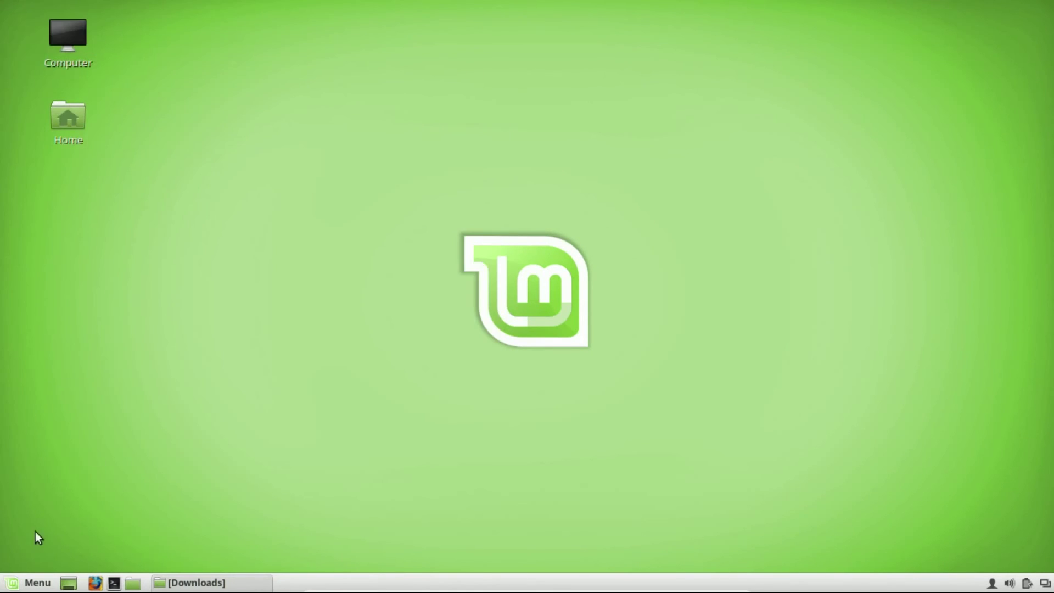
Launch Users and Groups from the administration applications, authenticating with the account password
click(34, 584)
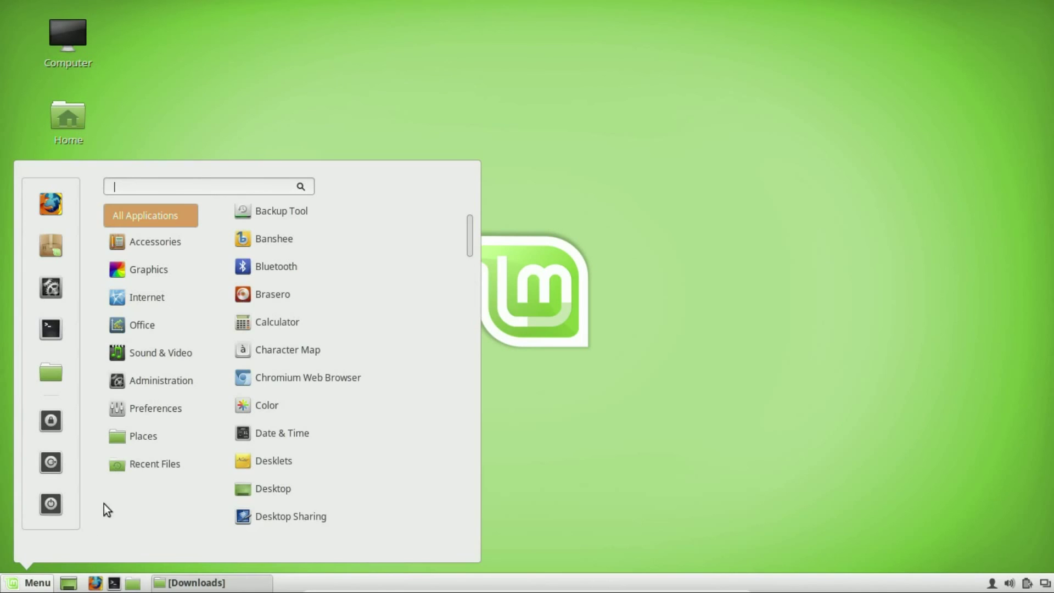
click(137, 464)
key(Up)
key(Up)
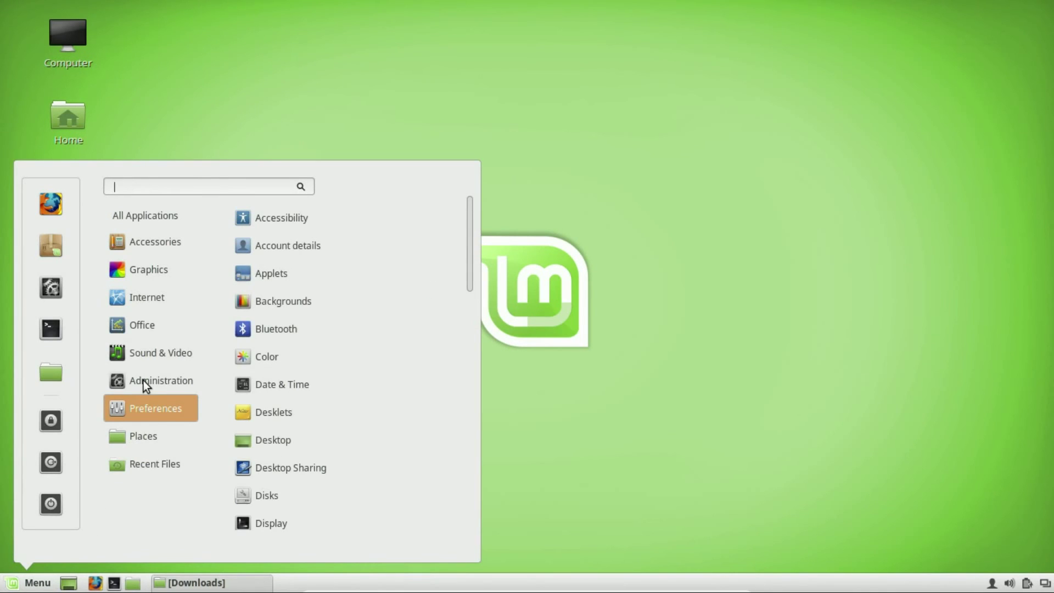
mouse_move(143, 380)
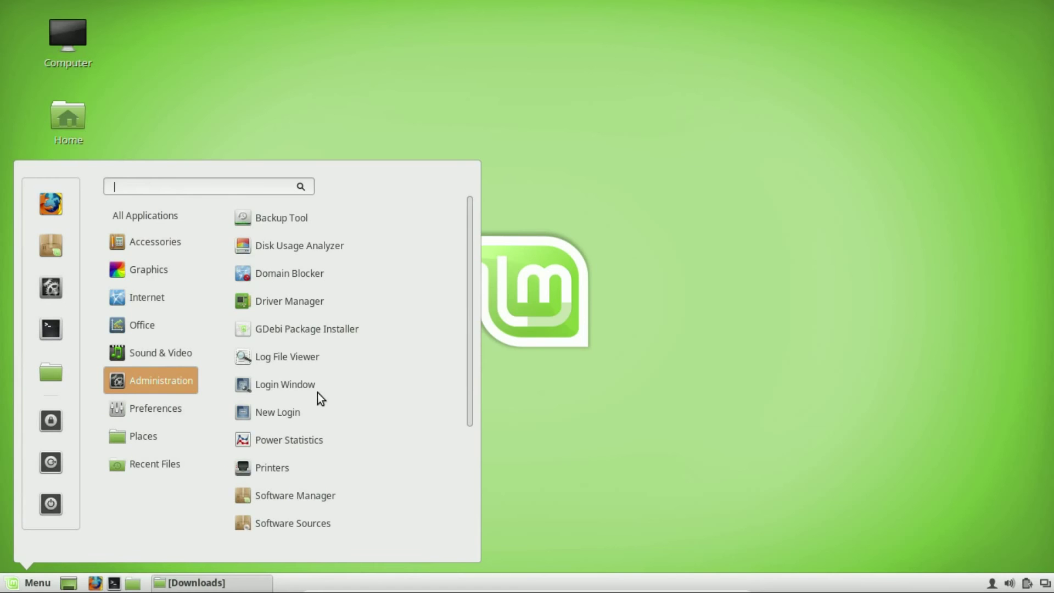
scroll(318, 393, down, 5)
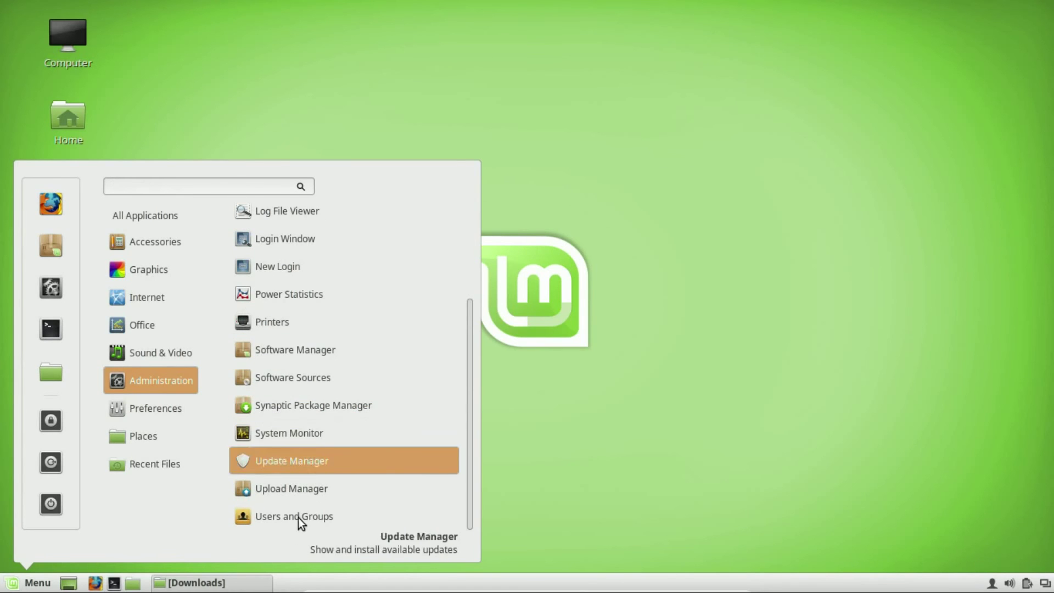
click(296, 519)
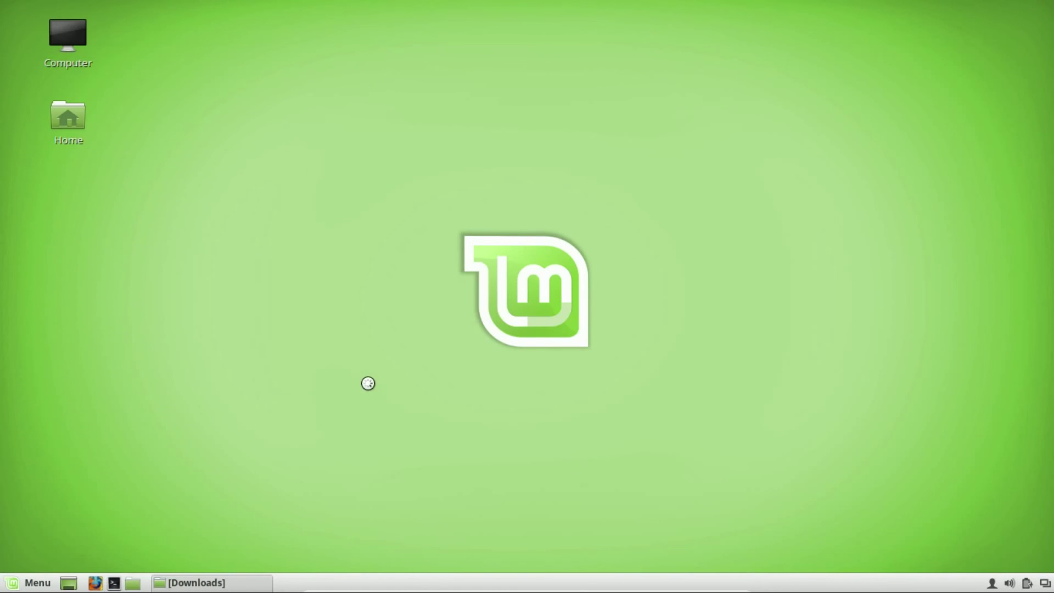
text(*****)
key(Return)
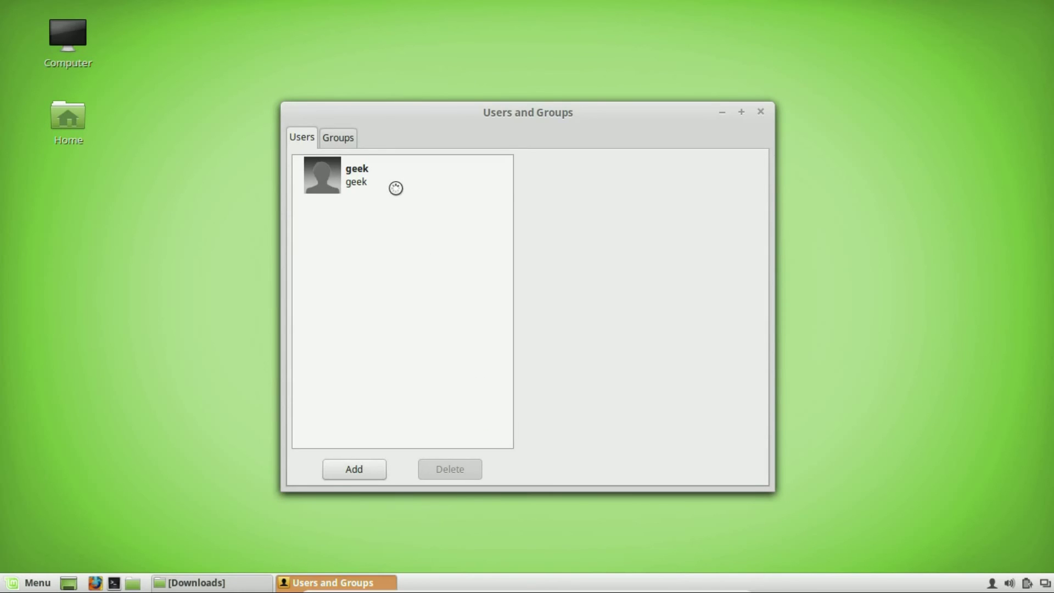
View the existing user's account details and the account types offered for a new user, cancelling without adding one
click(396, 188)
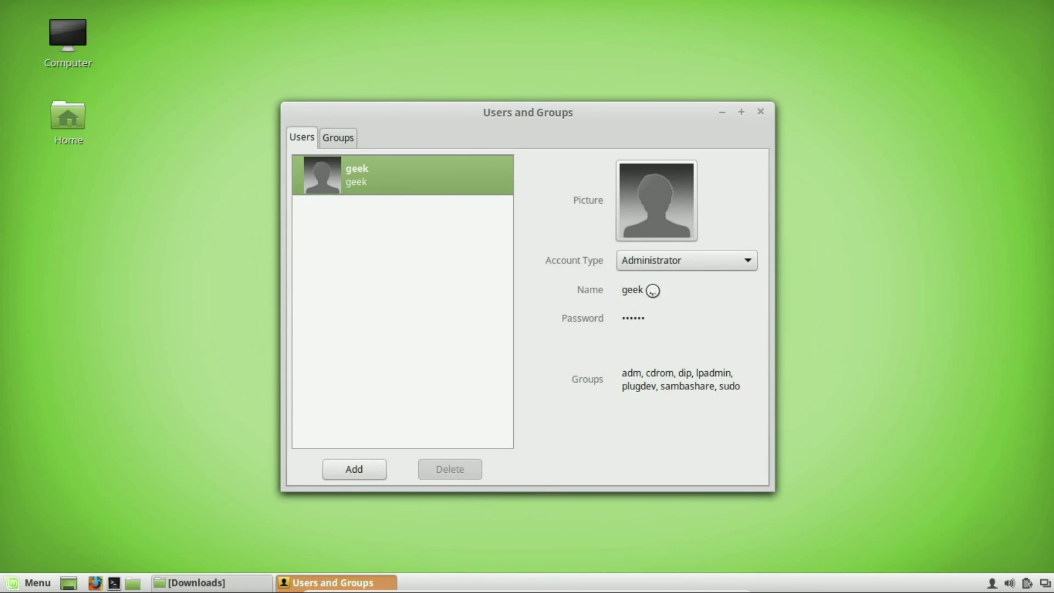
click(381, 471)
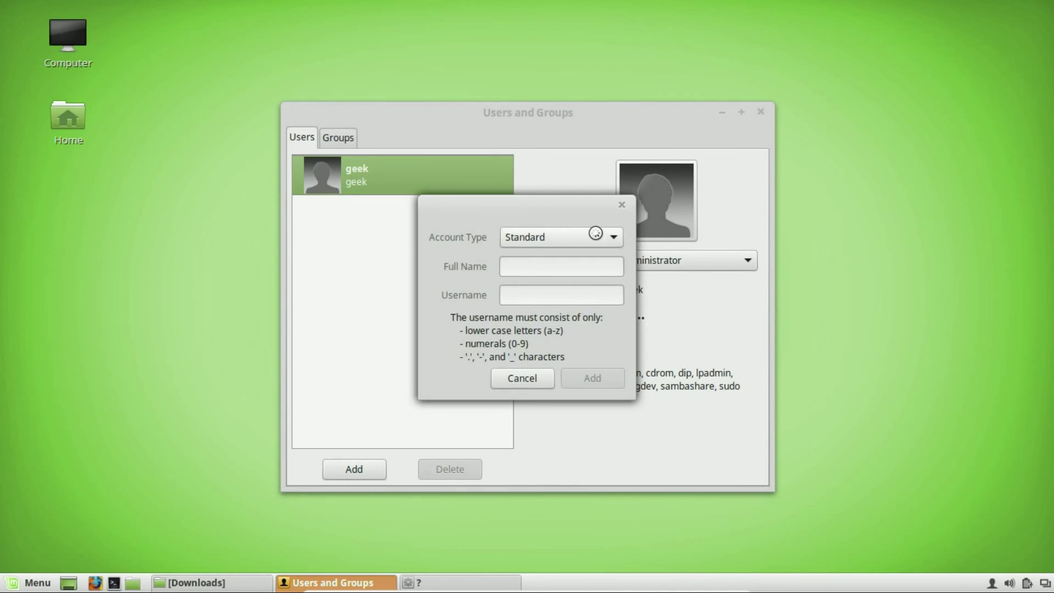
click(595, 234)
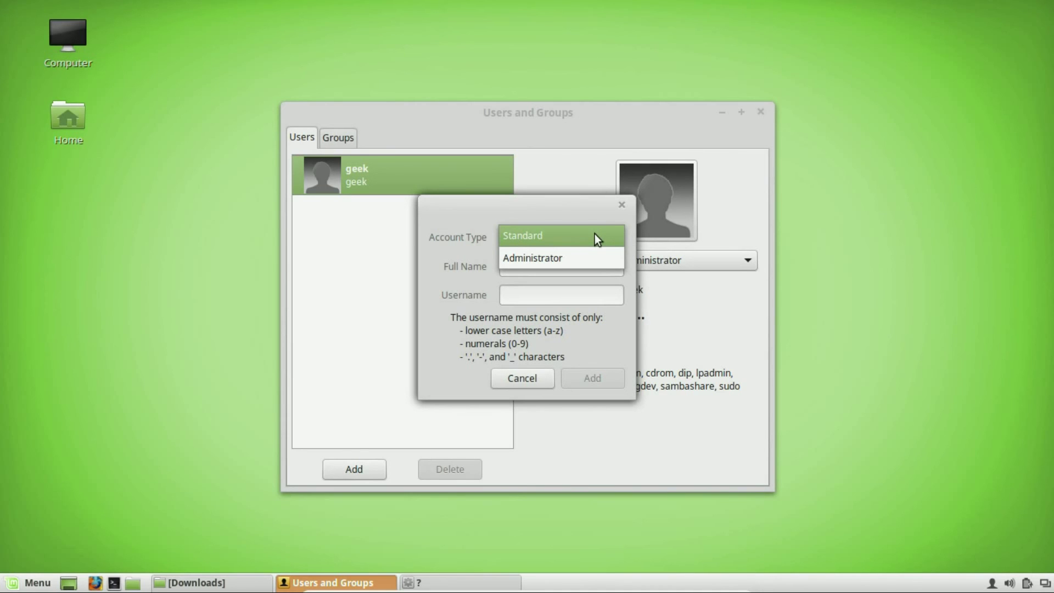
click(542, 212)
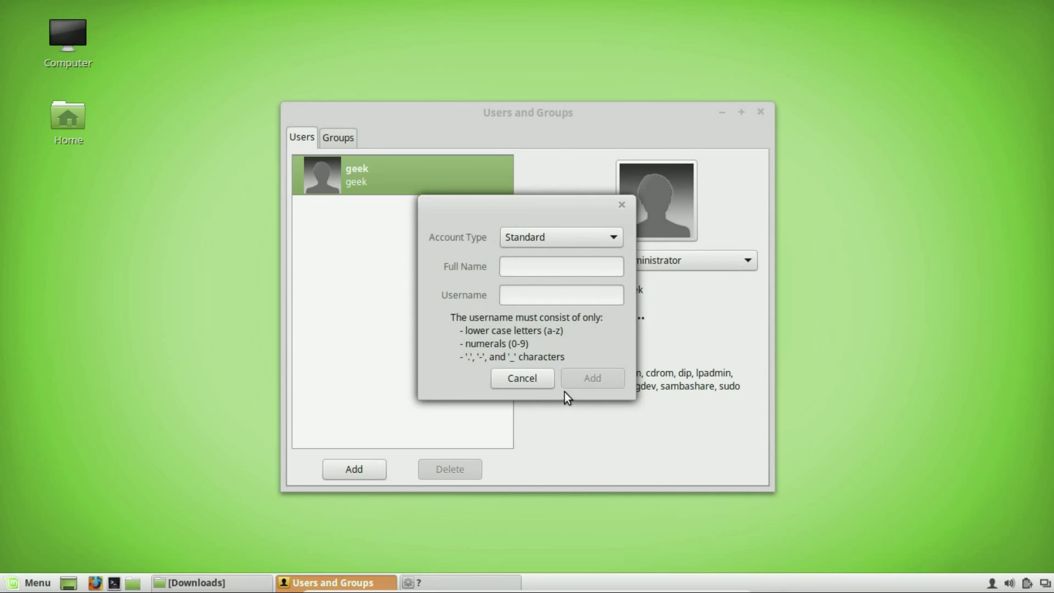
click(530, 384)
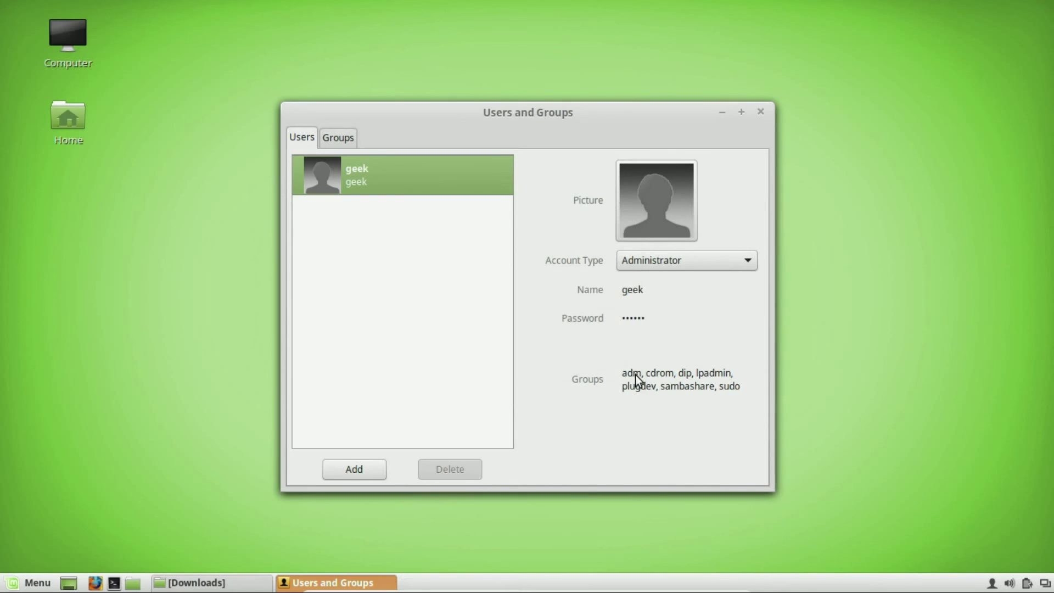
Look through the list of system groups, return to the user accounts, and close Users and Groups
click(337, 139)
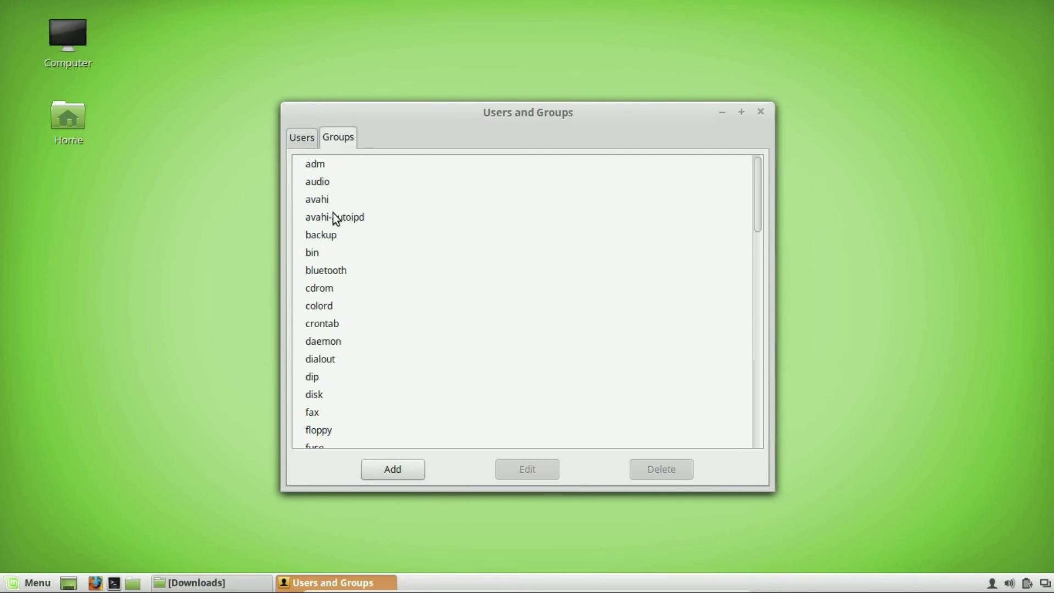
scroll(324, 313, down, 10)
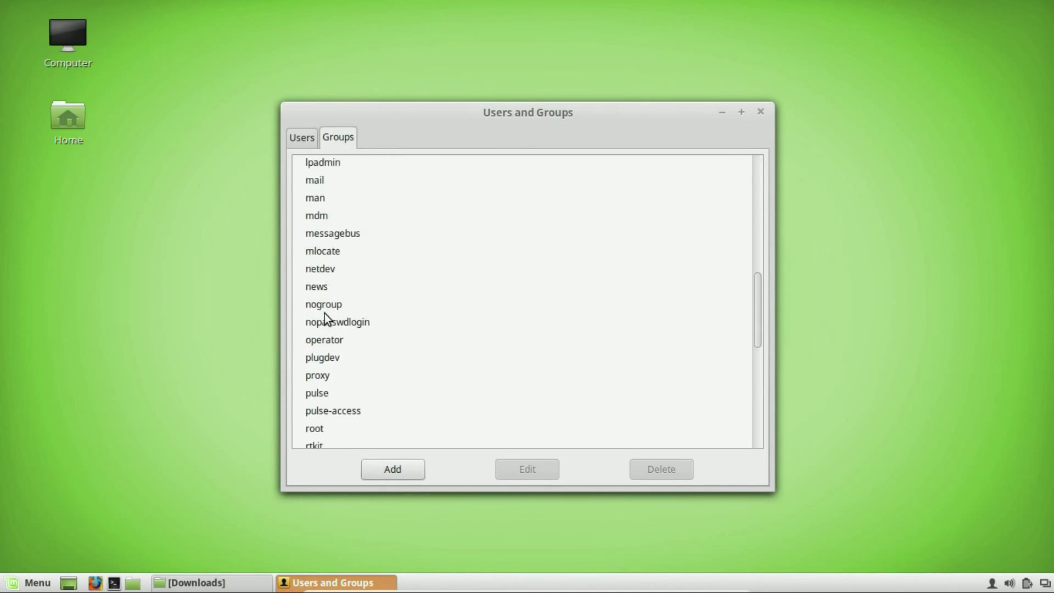
scroll(324, 313, up, 10)
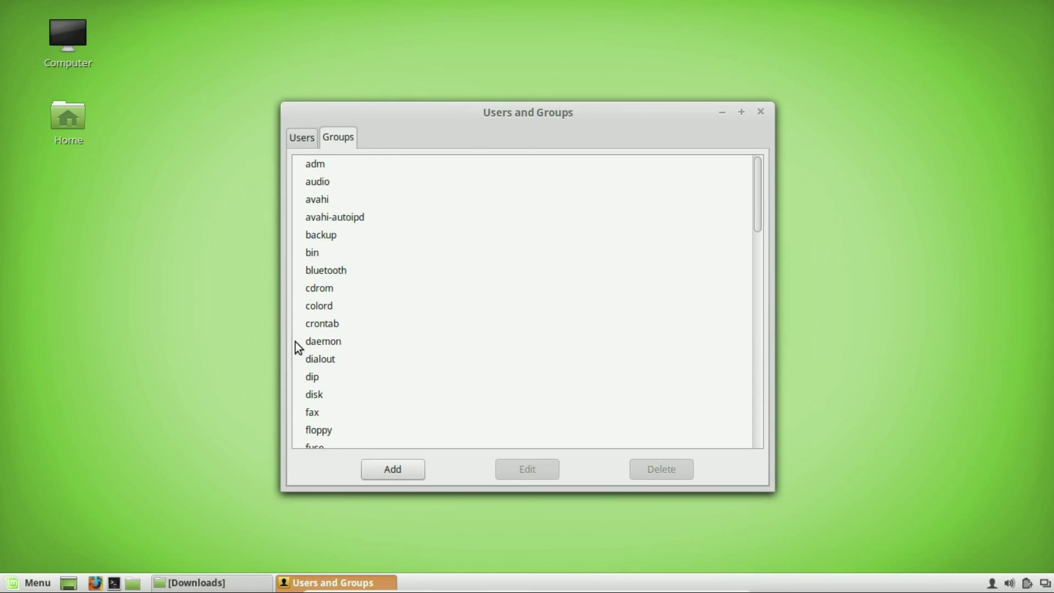
scroll(403, 344, down, 9)
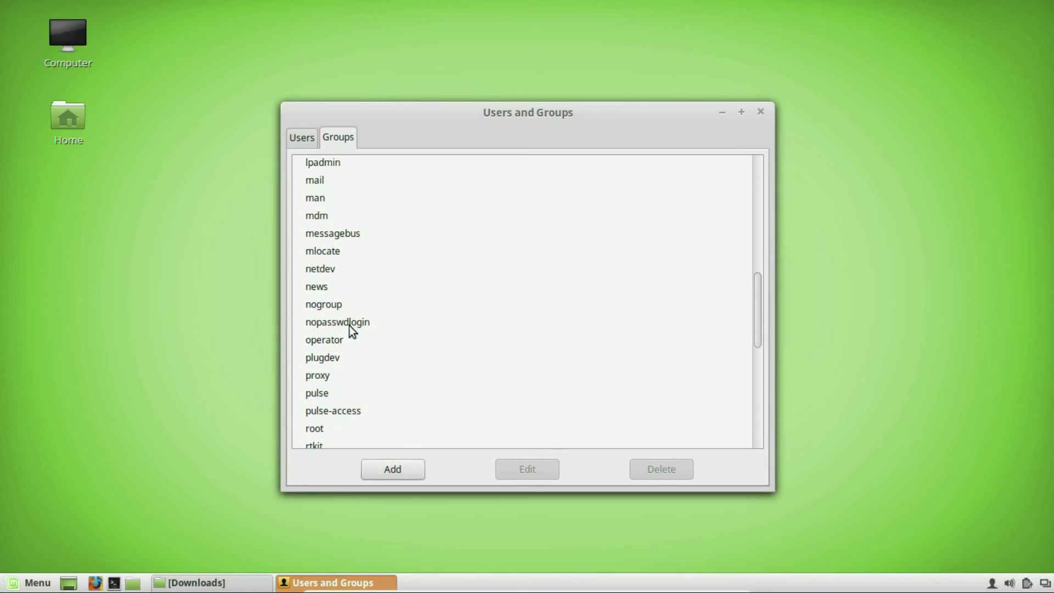
click(304, 143)
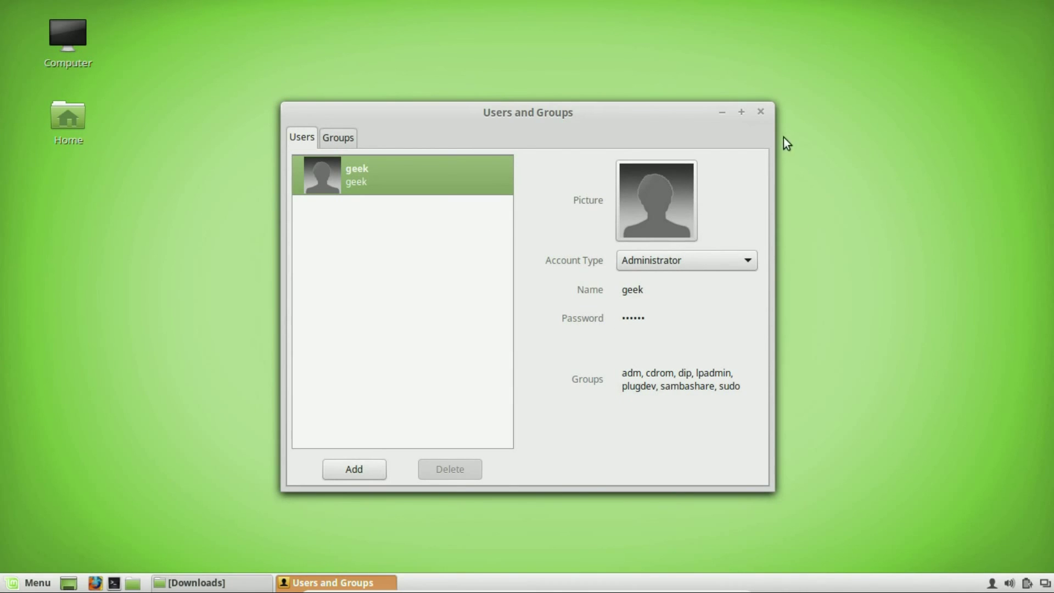
click(761, 113)
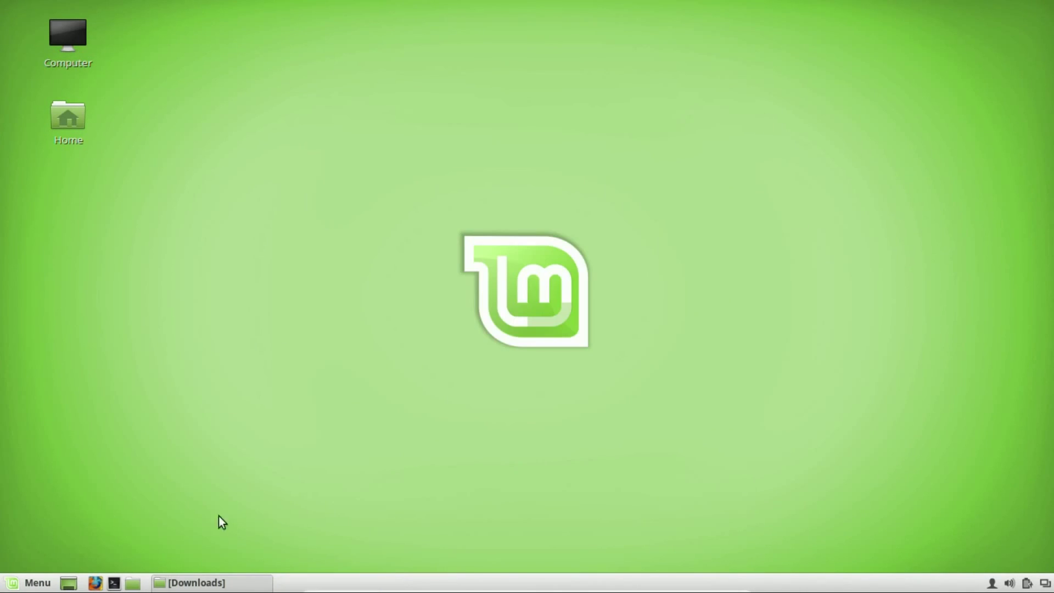
Look through the full list of preferences applications, from Accessibility to Window Tiling, and dismiss the applications list
click(30, 582)
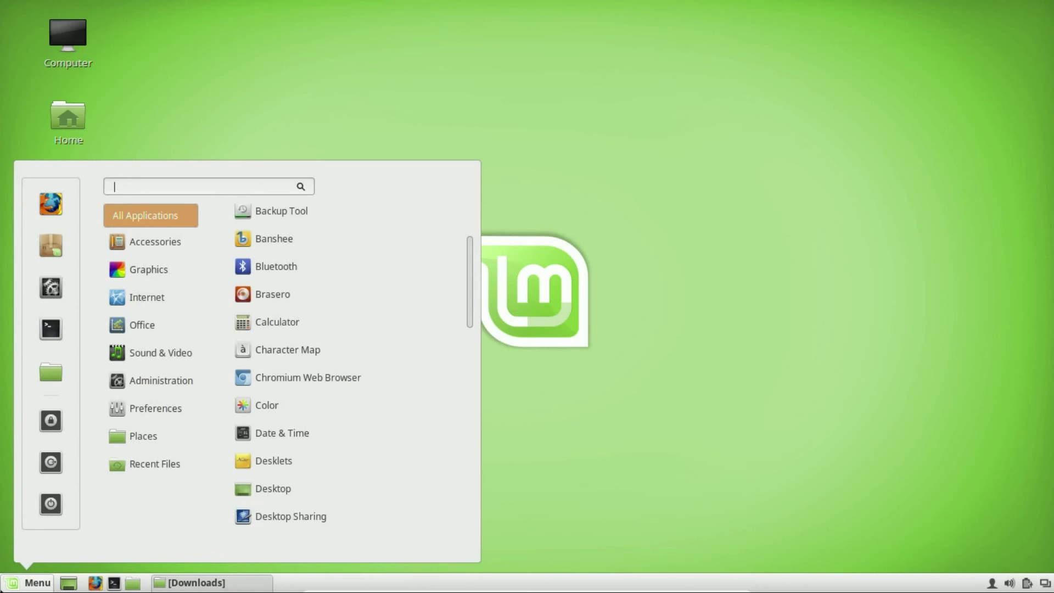
mouse_move(154, 408)
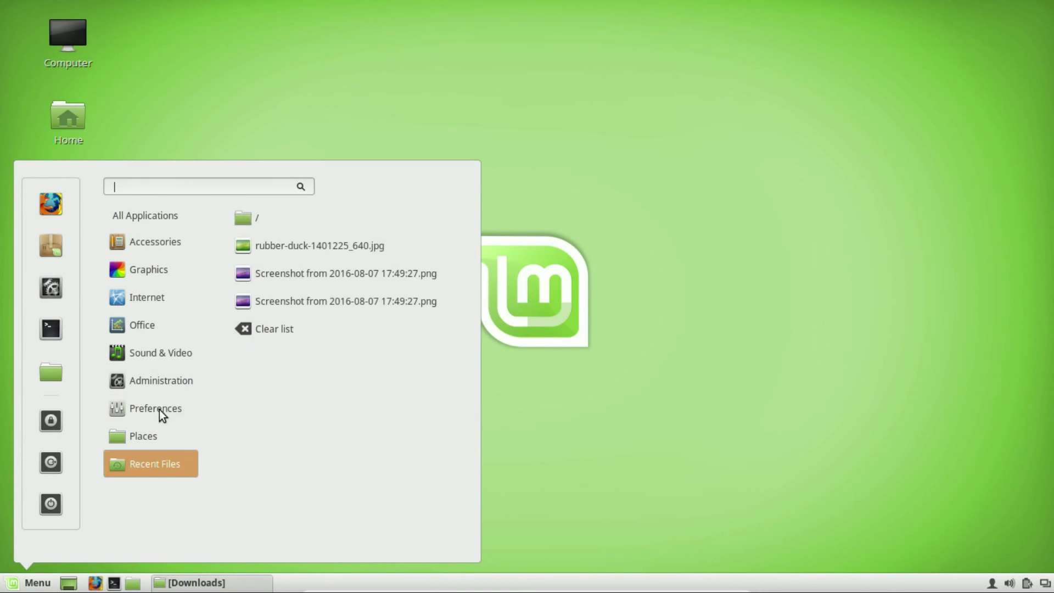
scroll(393, 410, down, 3)
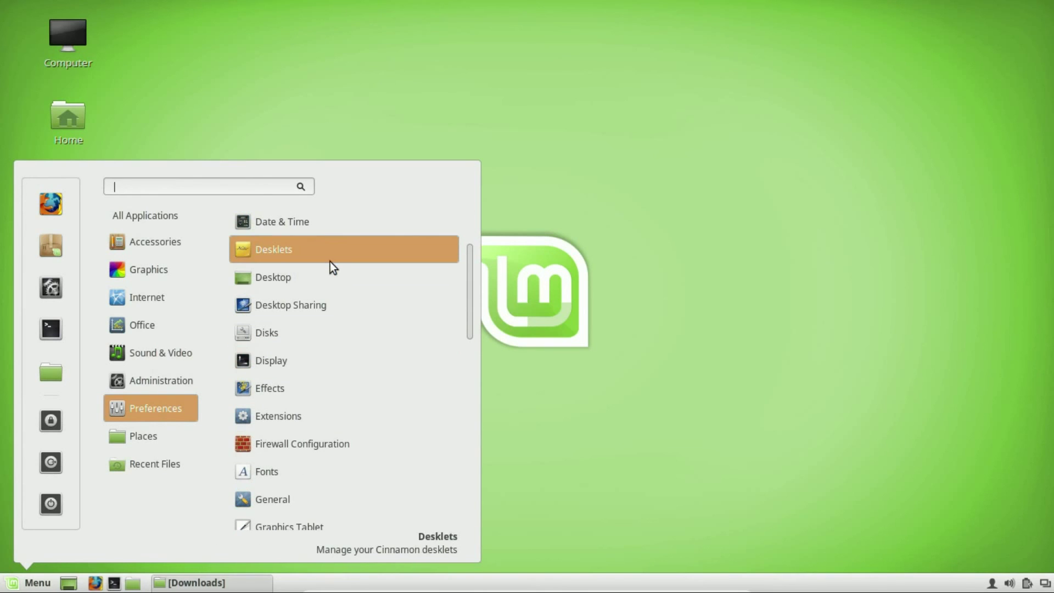
scroll(317, 271, up, 3)
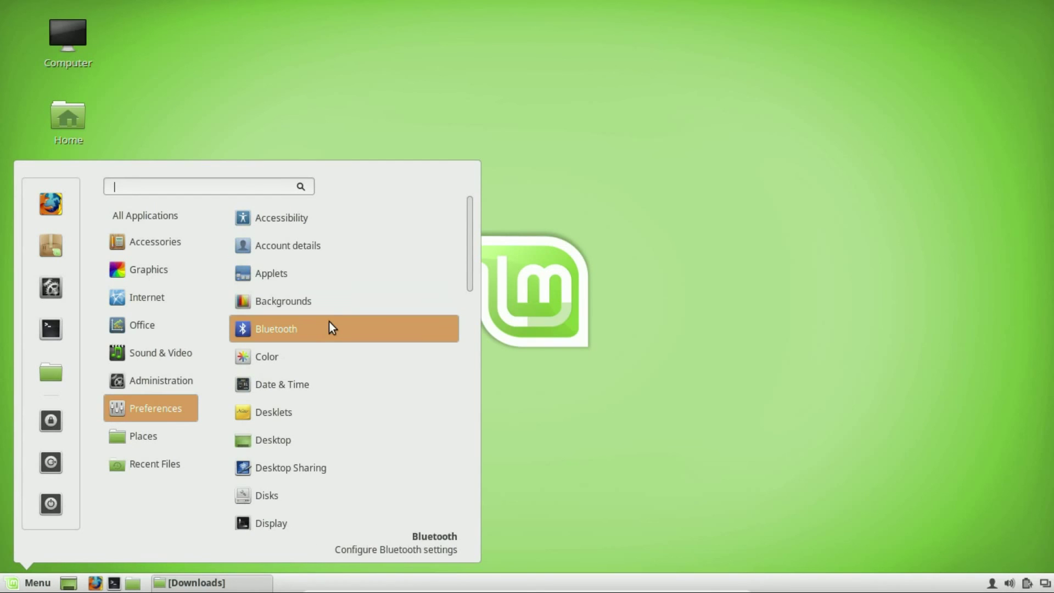
scroll(329, 322, down, 2)
scroll(329, 322, down, 2)
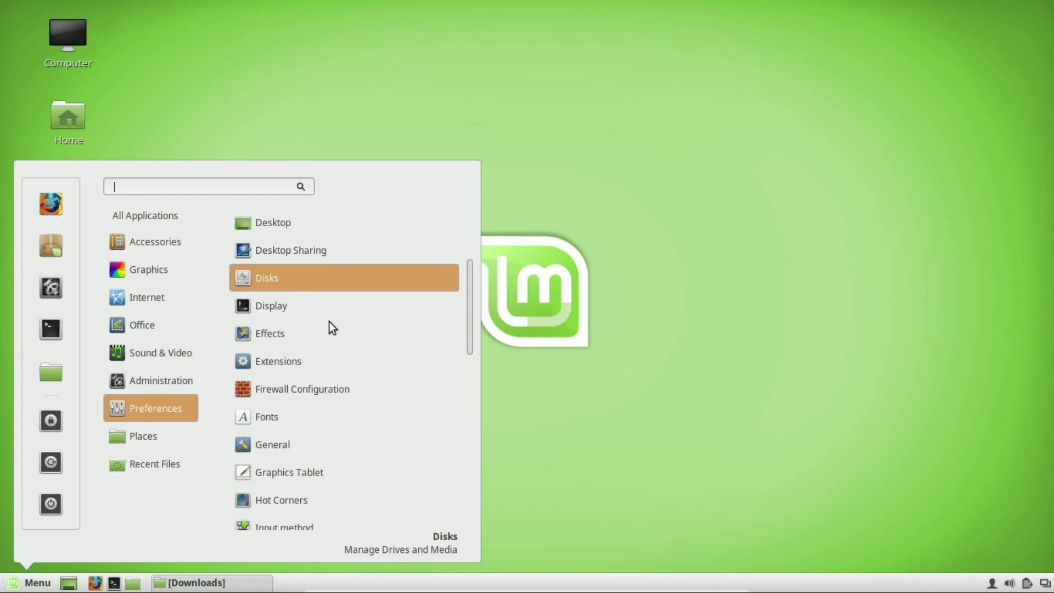
scroll(329, 322, down, 2)
scroll(329, 322, down, 3)
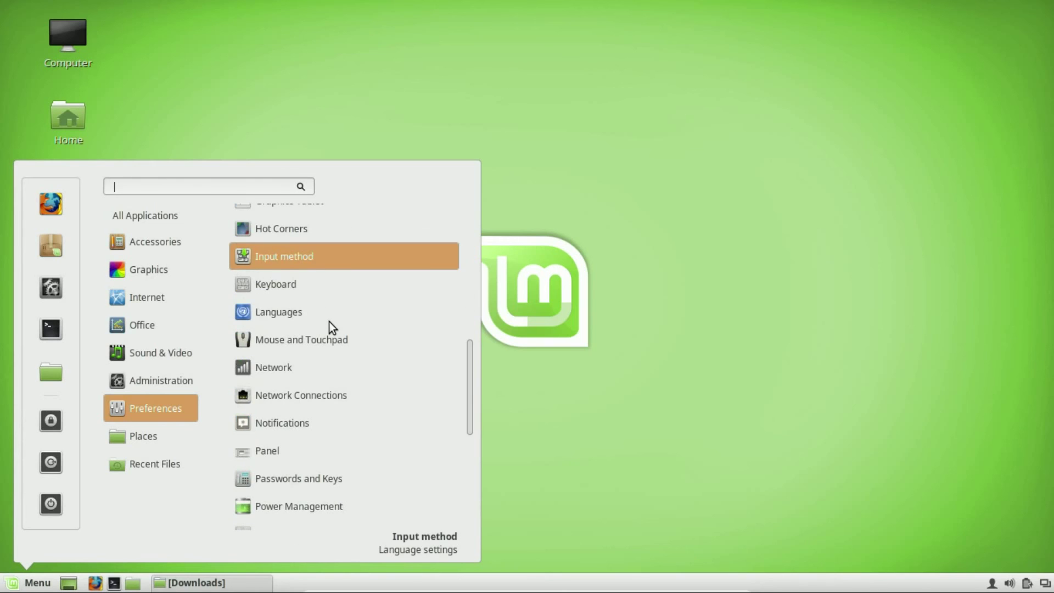
scroll(328, 388, down, 6)
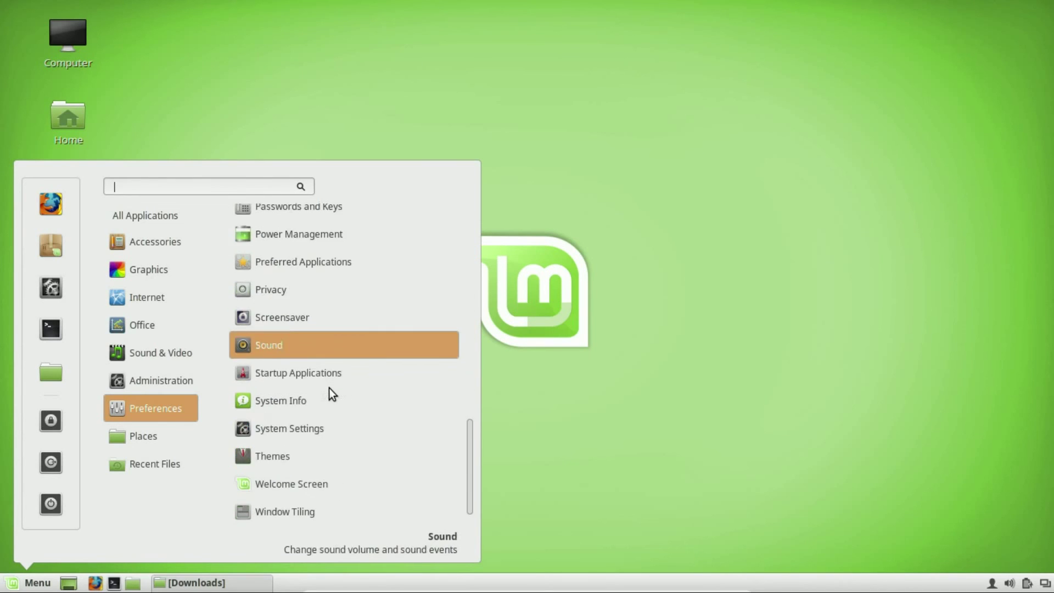
scroll(328, 387, up, 6)
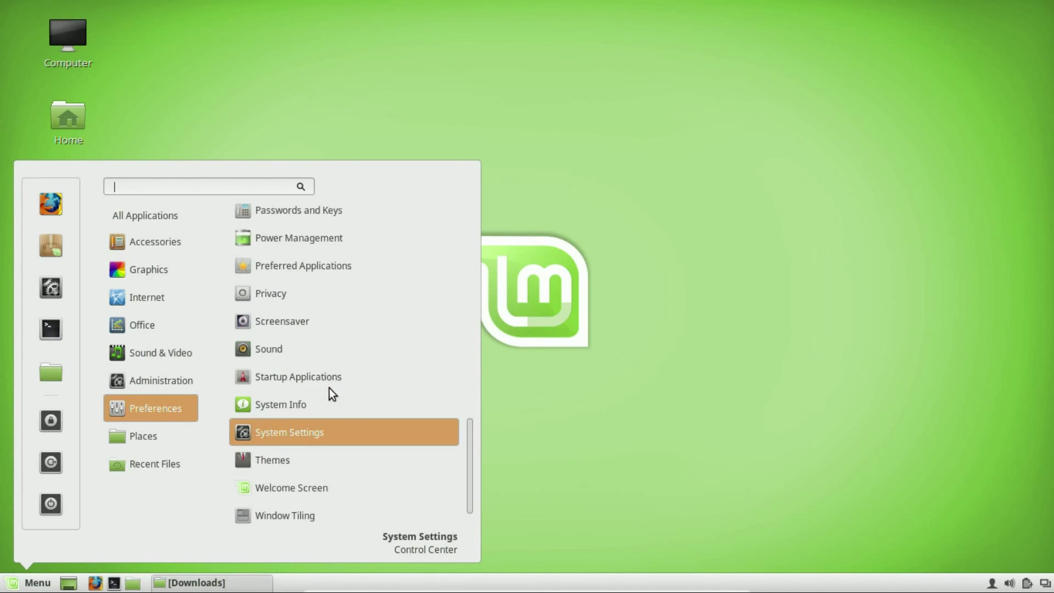
scroll(328, 387, up, 5)
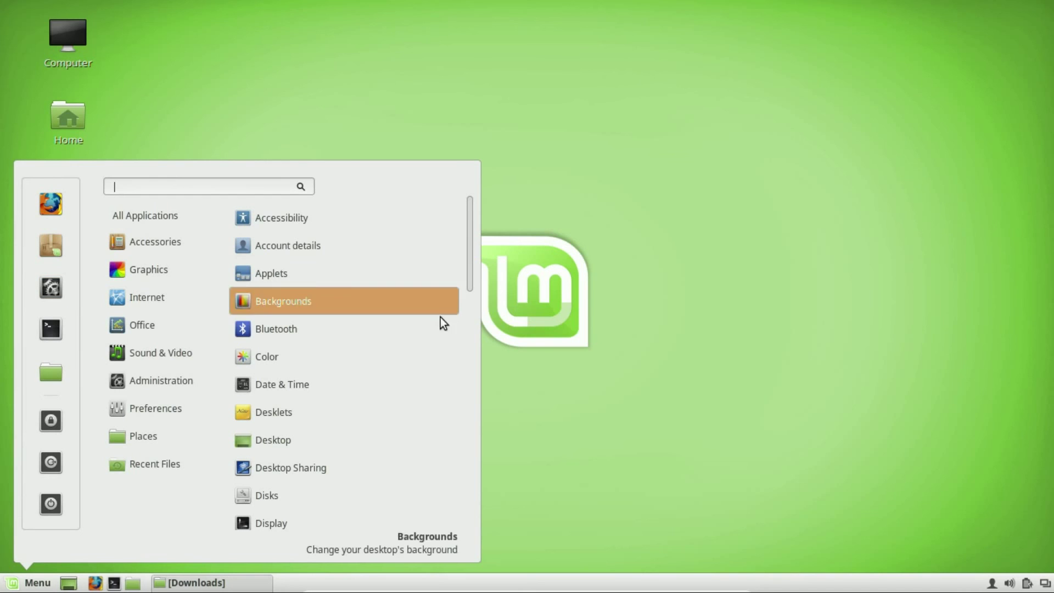
click(580, 295)
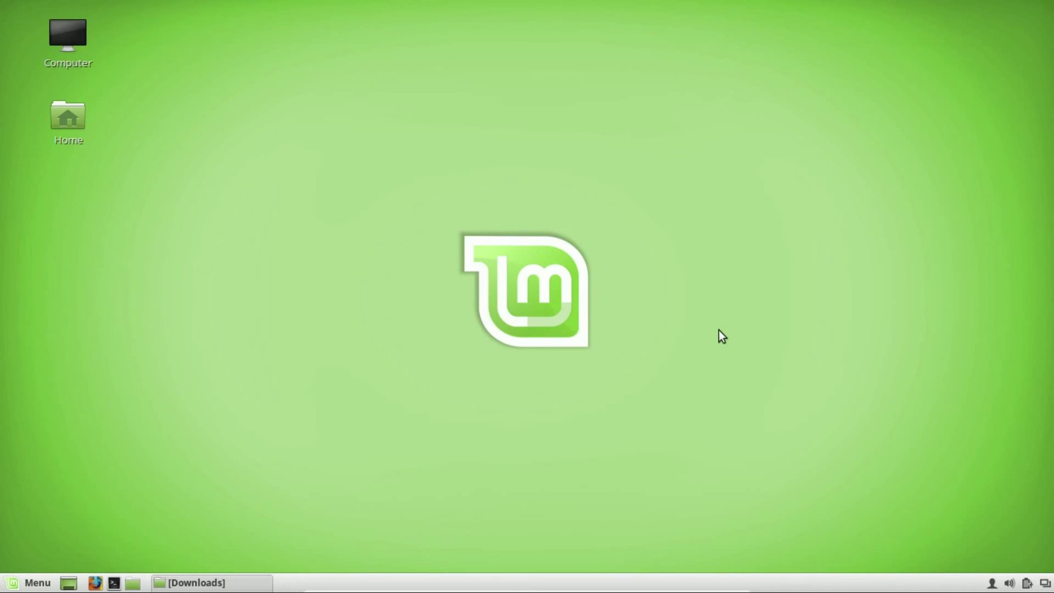